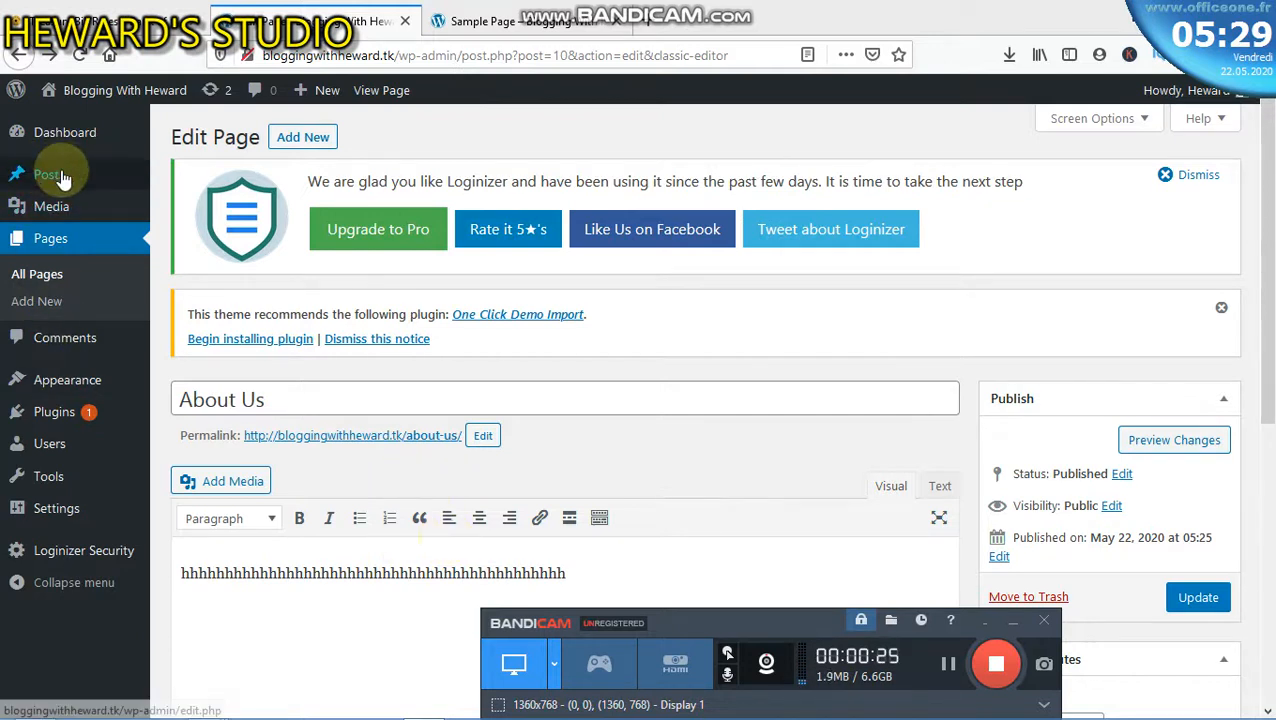
# - Reveal the Posts flyout menu (All Posts, Add New, Categories, Tags) in the admin sidebar
pyautogui.moveTo(60, 178)
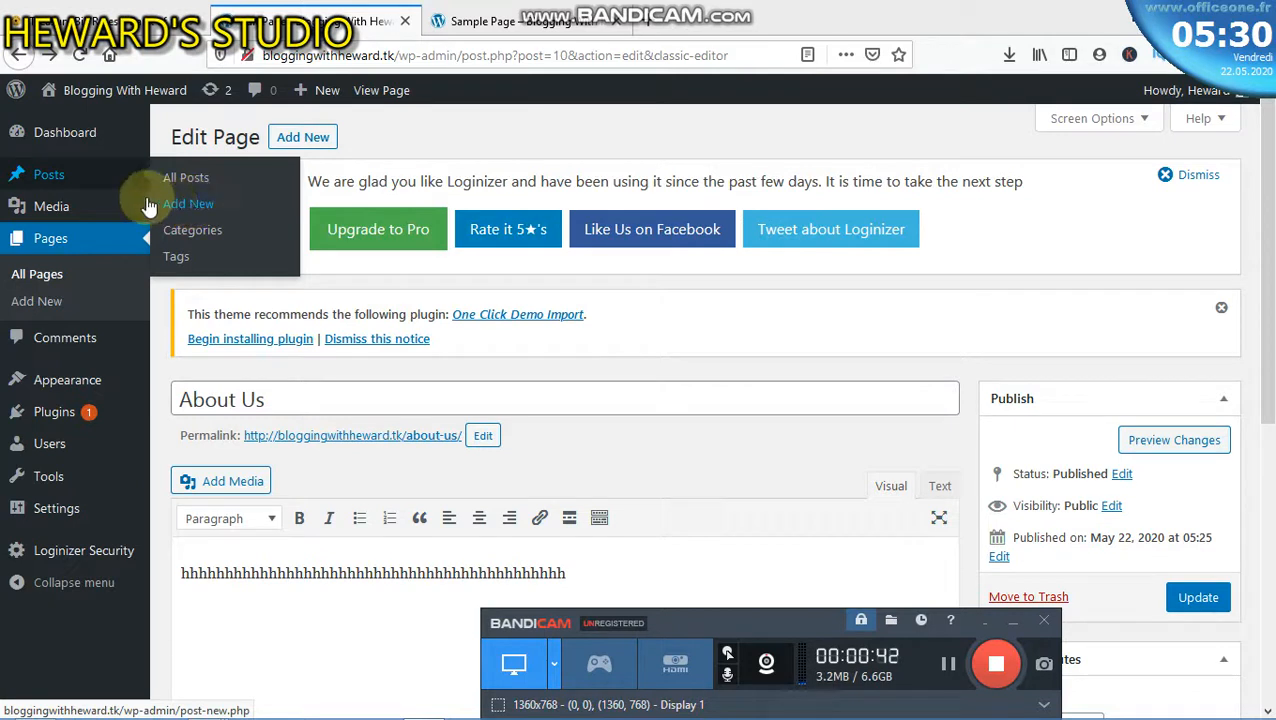
# - Start a blank post with Posts > Add New and place the cursor in its title field
pyautogui.click(190, 212)
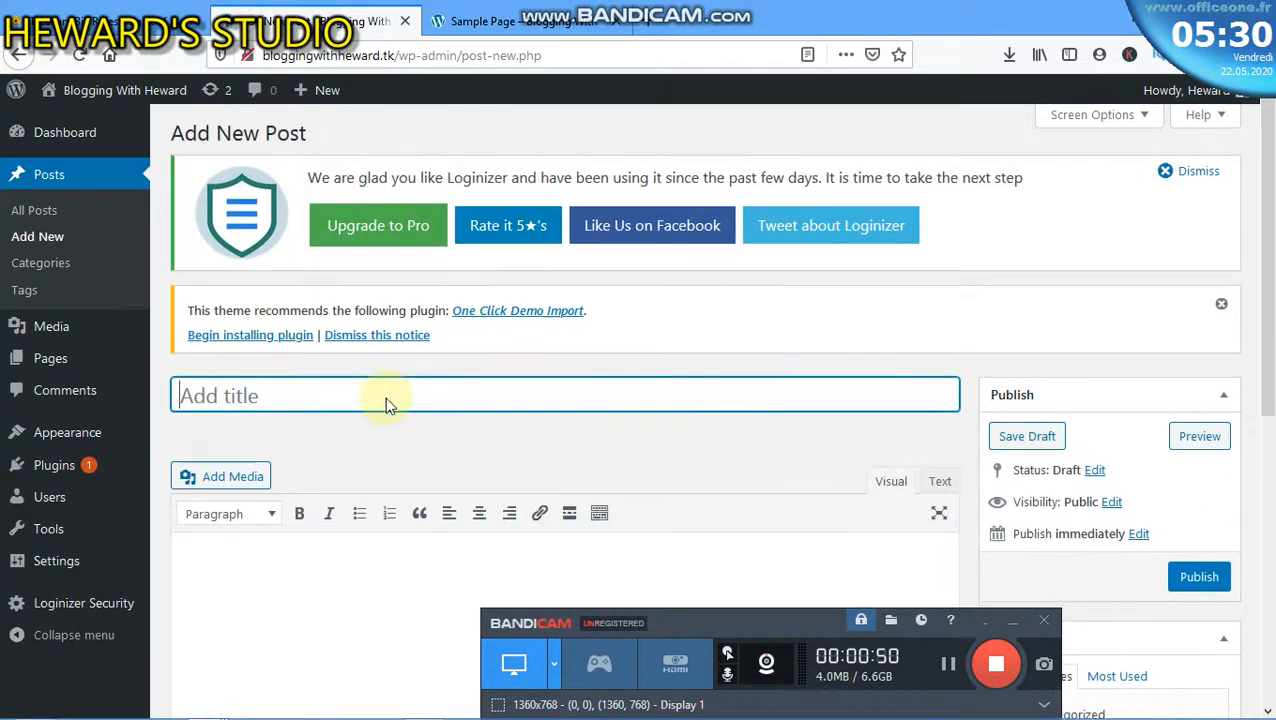
pyautogui.scroll(-3, 385, 404)
pyautogui.scroll(-4, 391, 417)
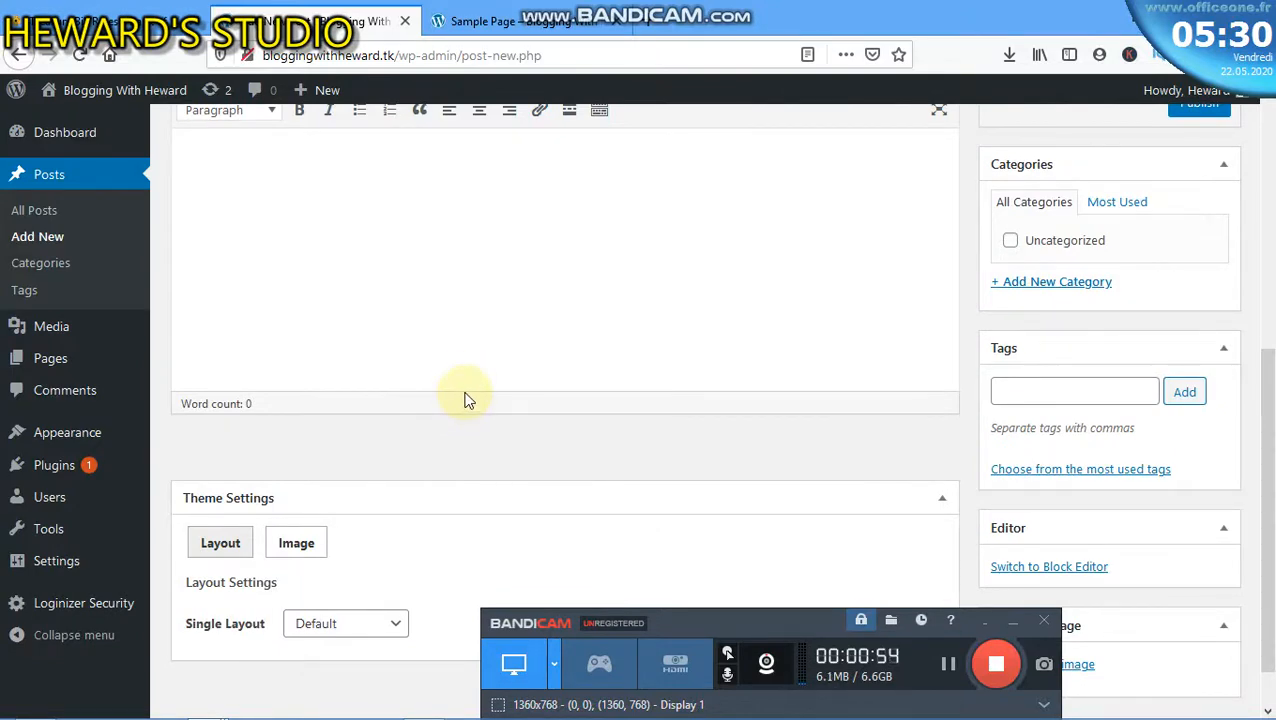
pyautogui.scroll(4, 462, 396)
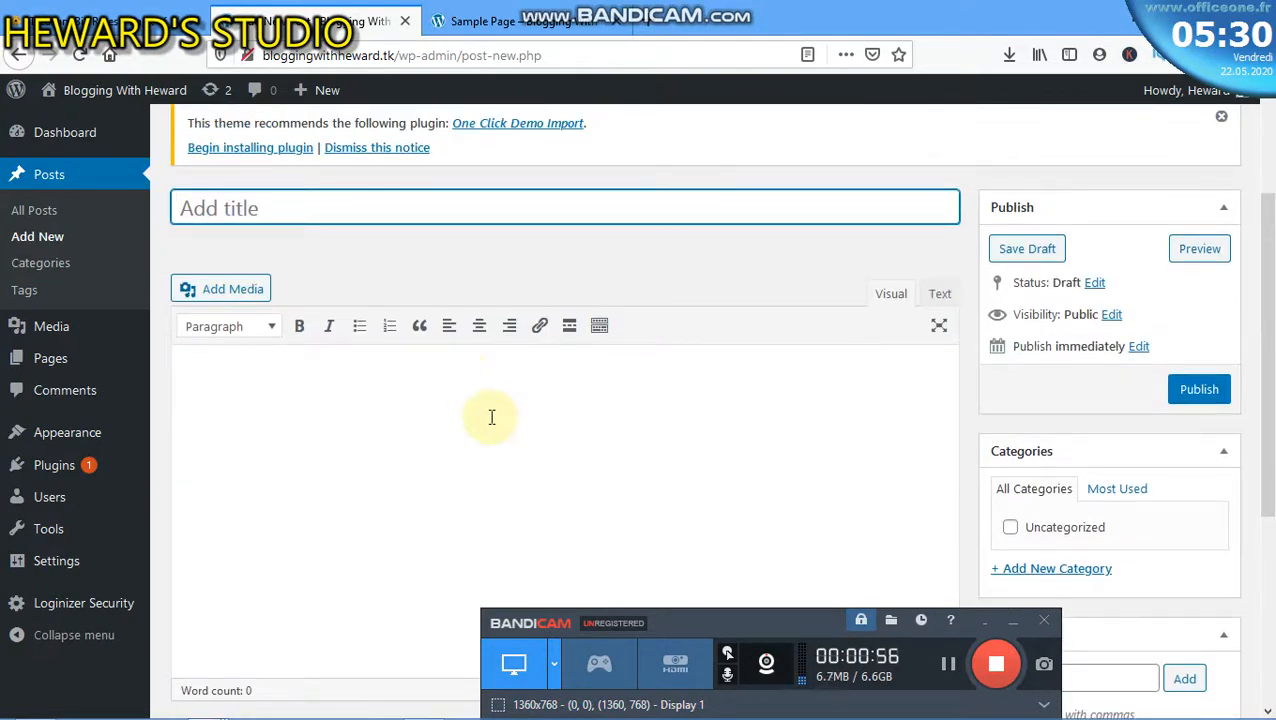
pyautogui.click(367, 206)
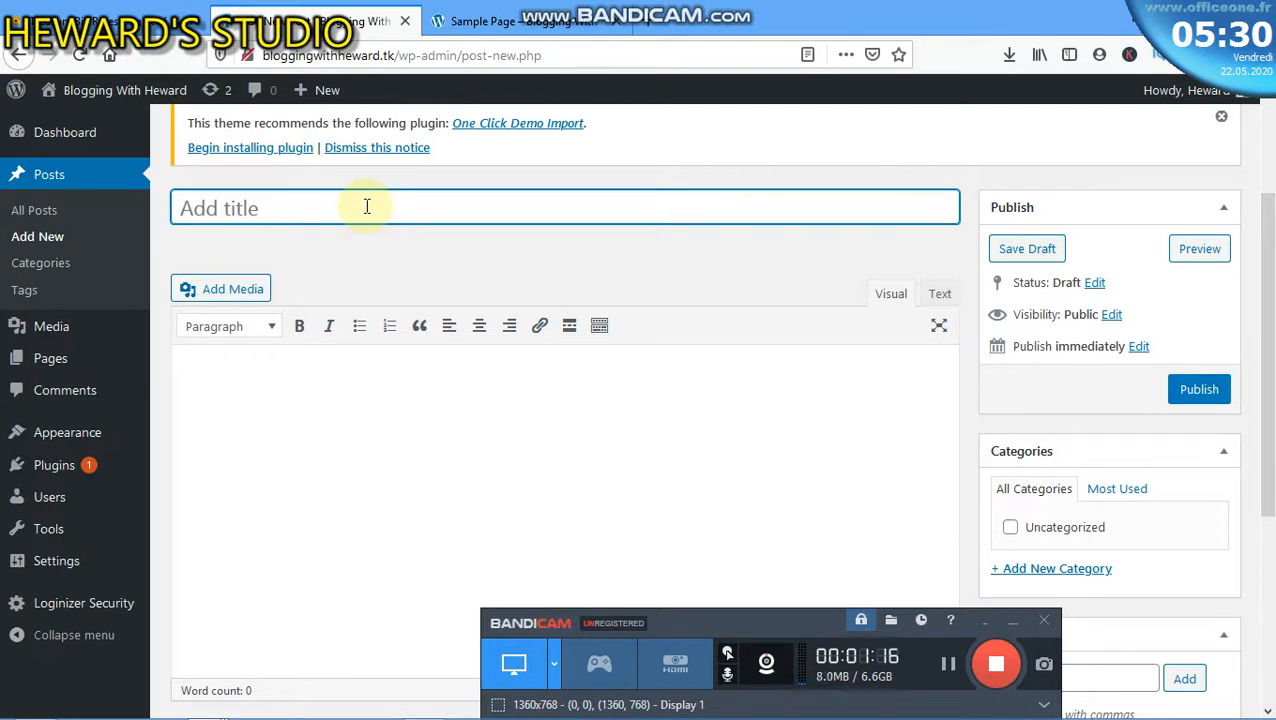
# - Title the post 'What is blogging?'
pyautogui.write('Whg')
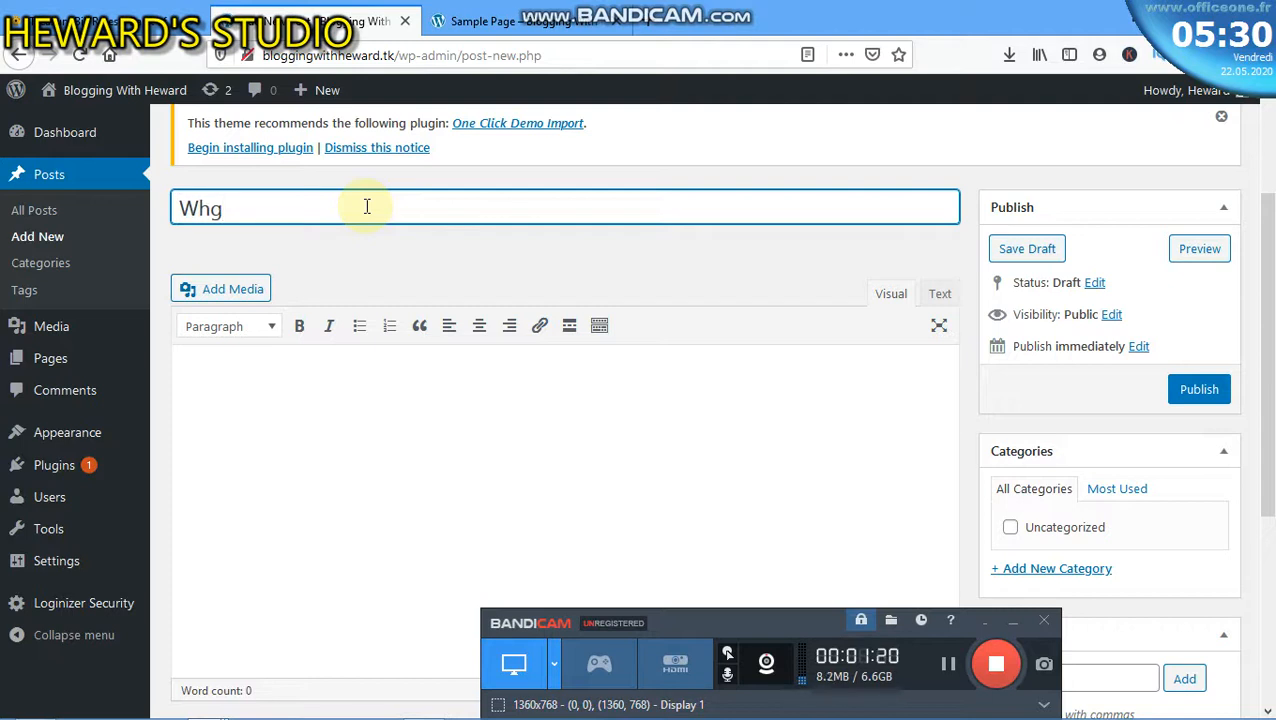
pyautogui.press('BackSpace')
pyautogui.write('at is bl')
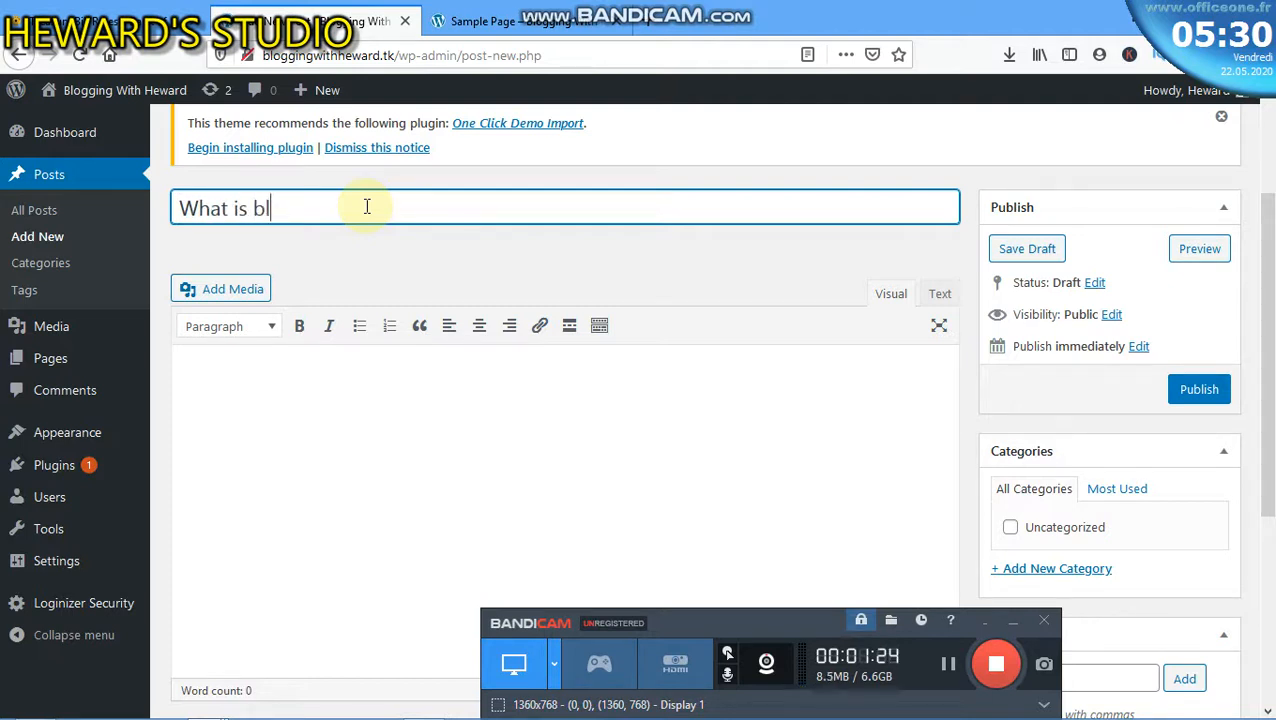
pyautogui.write('ogging')
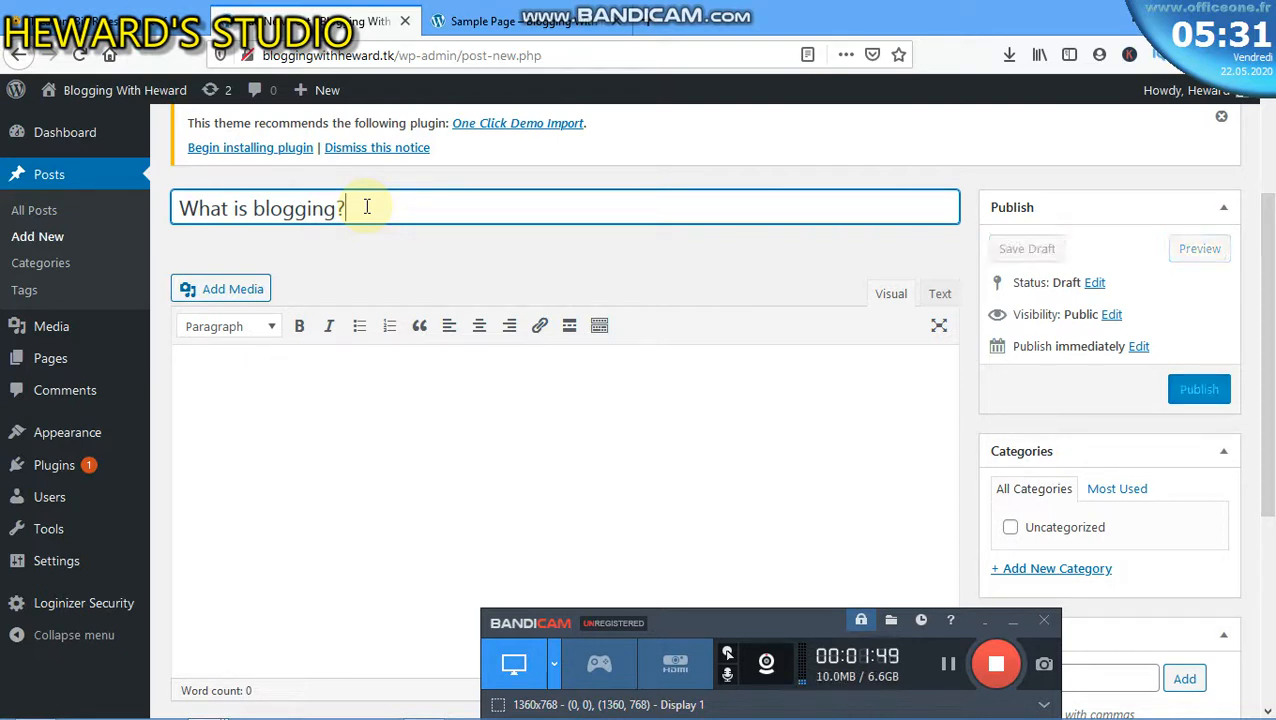
# - Fill the post body with a line of placeholder text
pyautogui.click(432, 366)
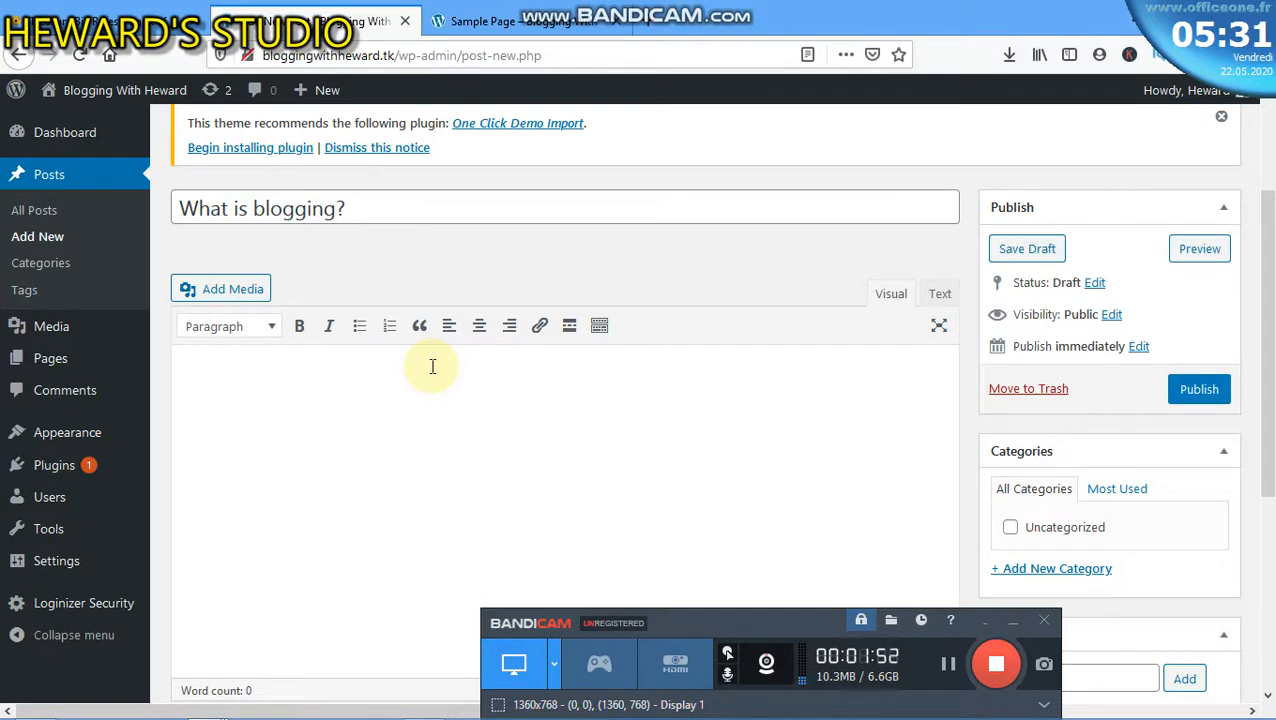
pyautogui.write('jhfdhdfhfd')
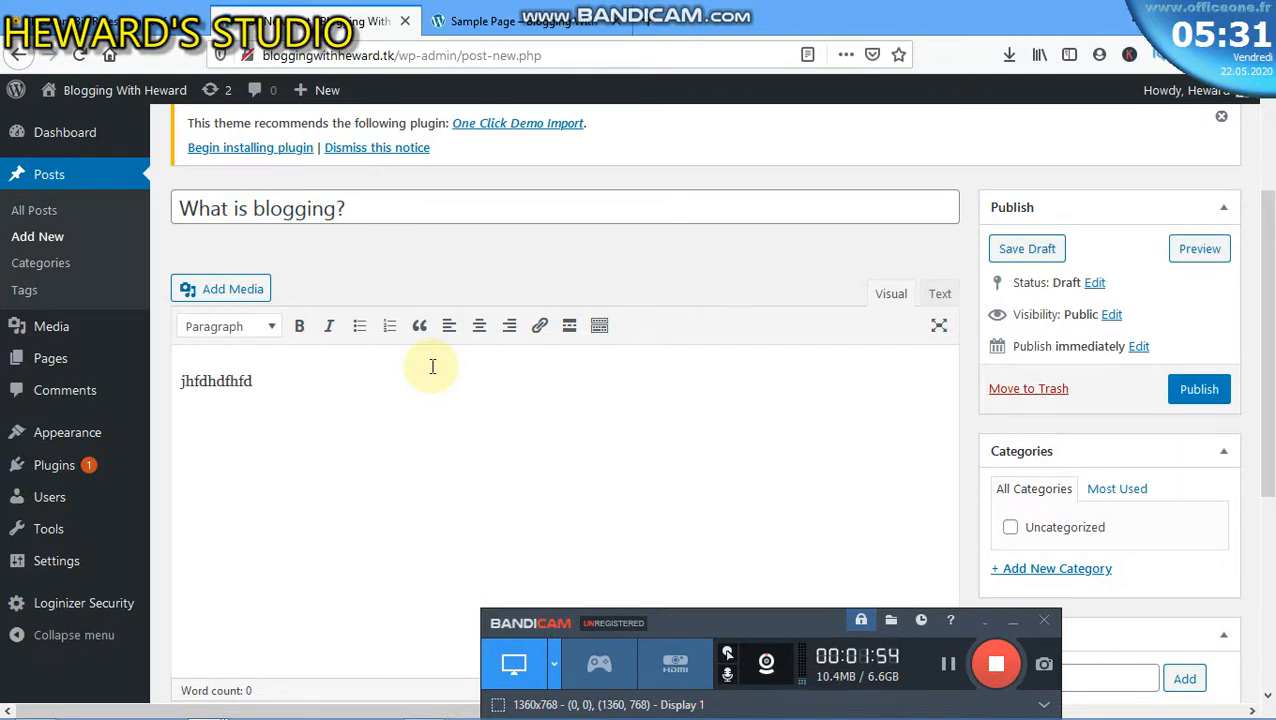
pyautogui.write('dfhhdkjkjdffjfj')
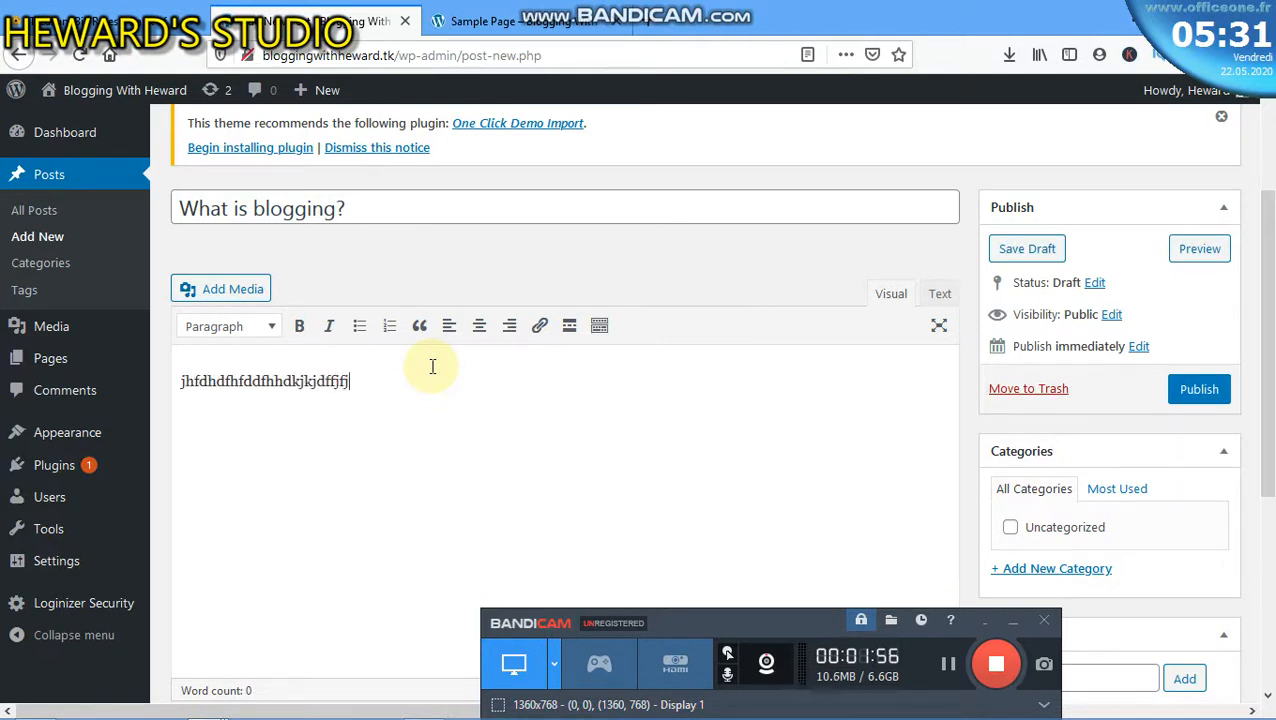
pyautogui.write('fjfjfjfjfjfjfjf')
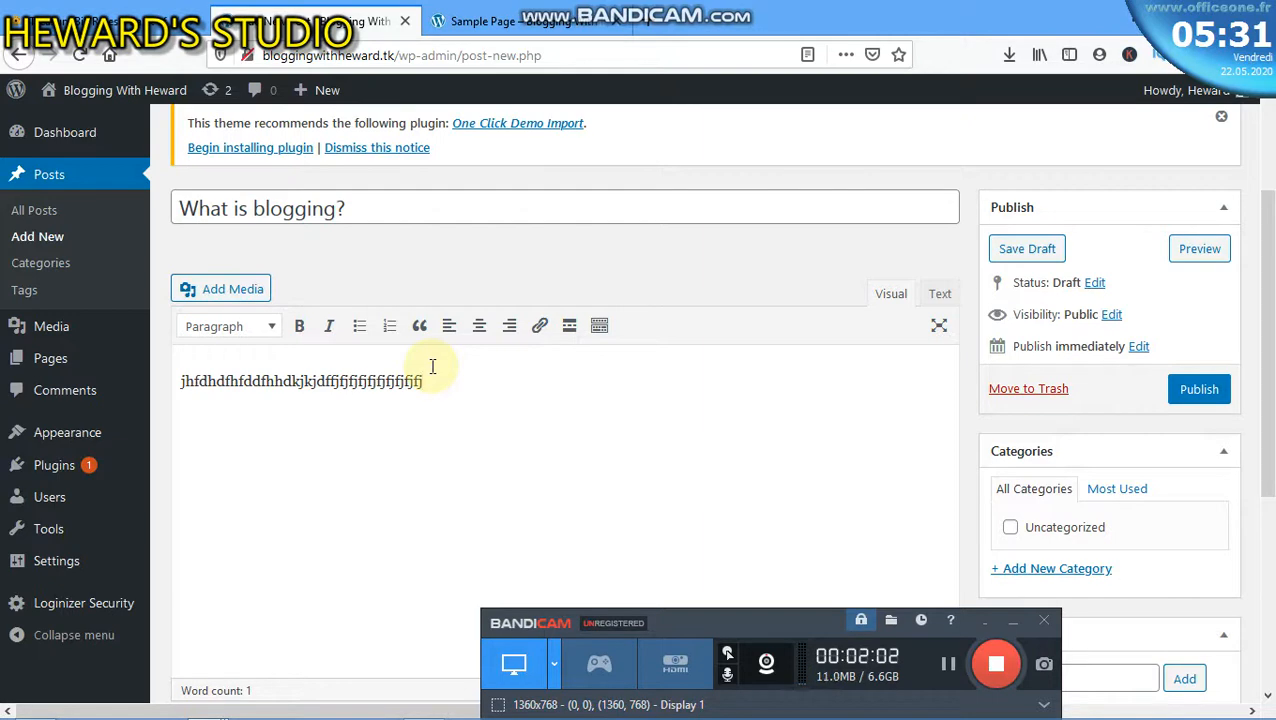
pyautogui.scroll(-5, 356, 490)
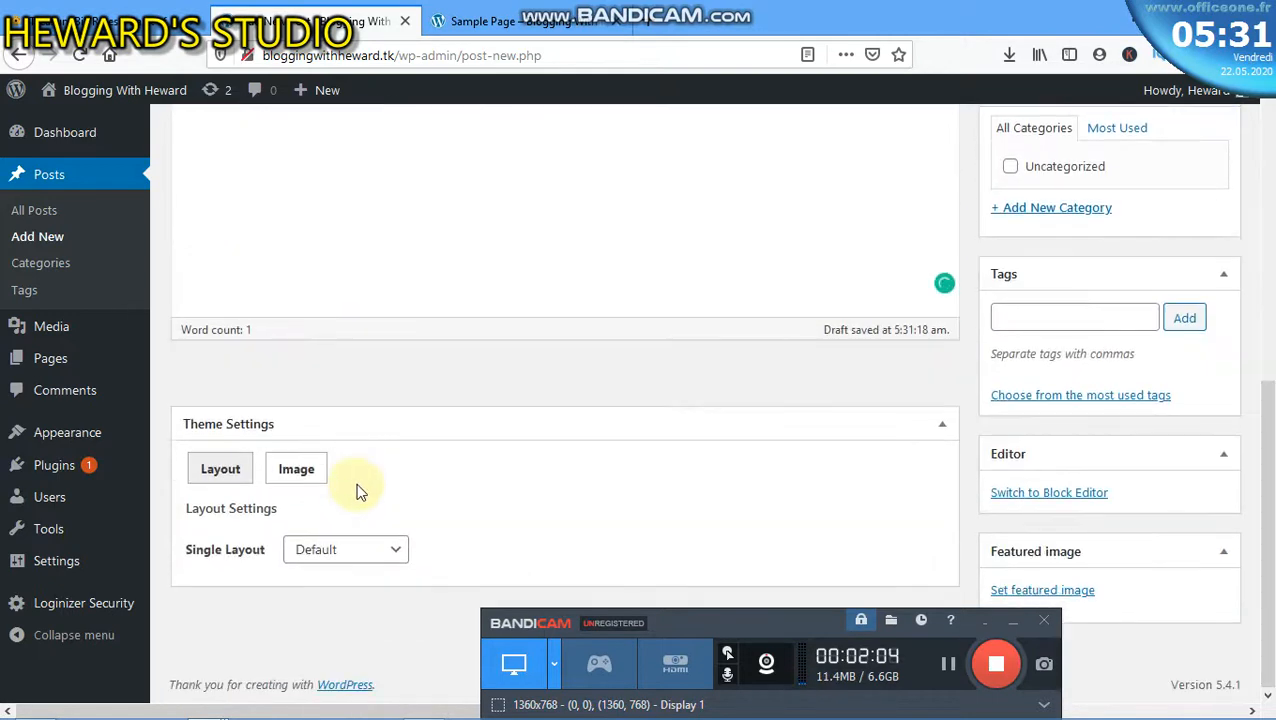
pyautogui.scroll(4, 447, 250)
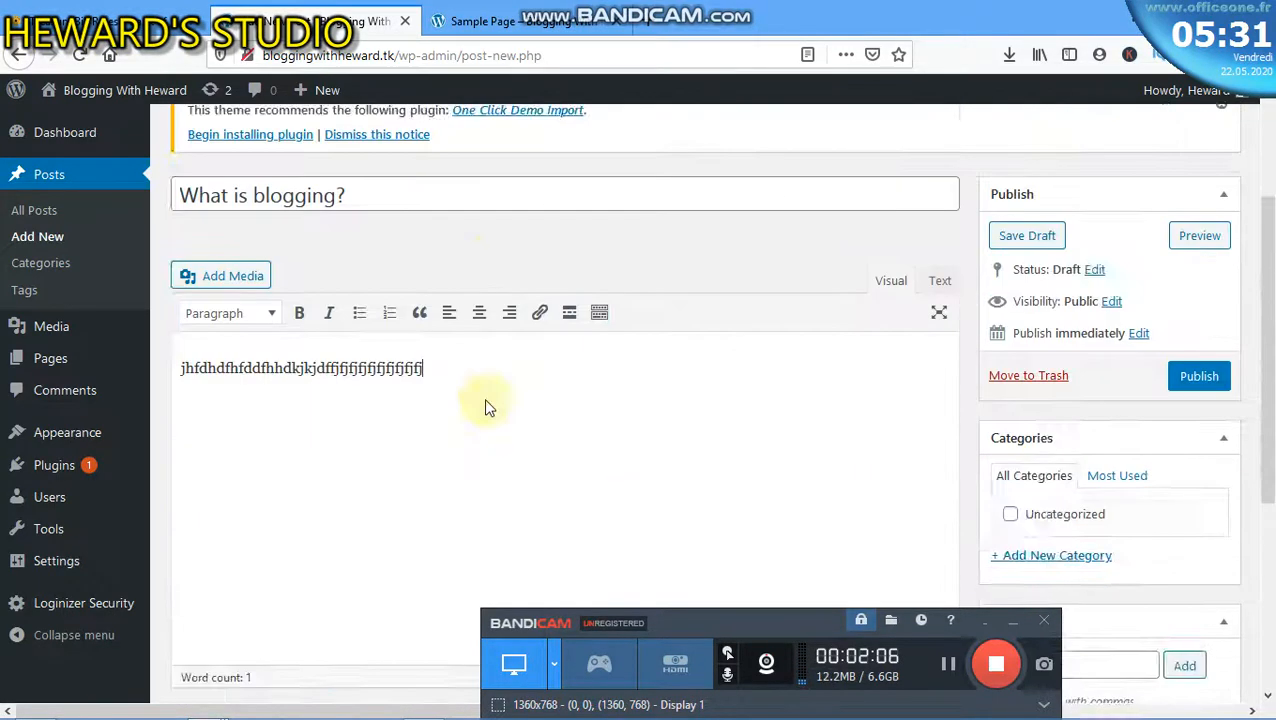
pyautogui.scroll(-4, 484, 404)
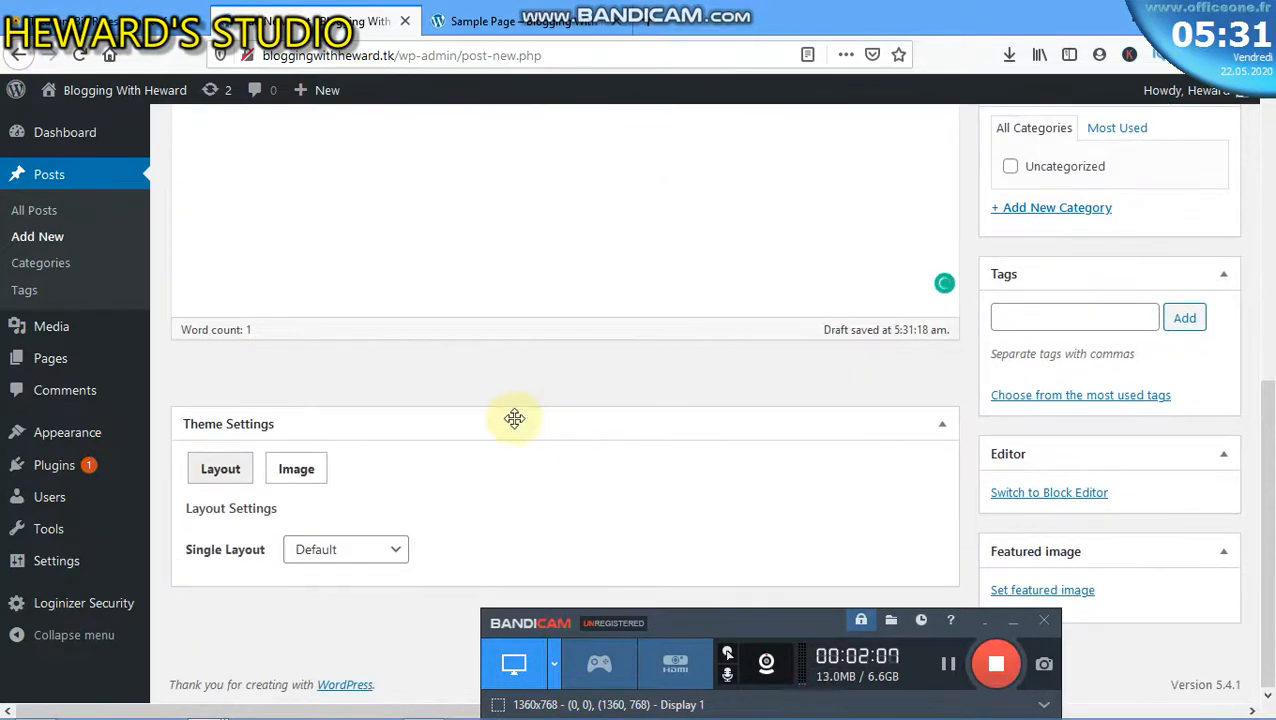
# - Upload 'longrich products' from the Longrich Pics folder through the Featured image dialog
pyautogui.click(1085, 592)
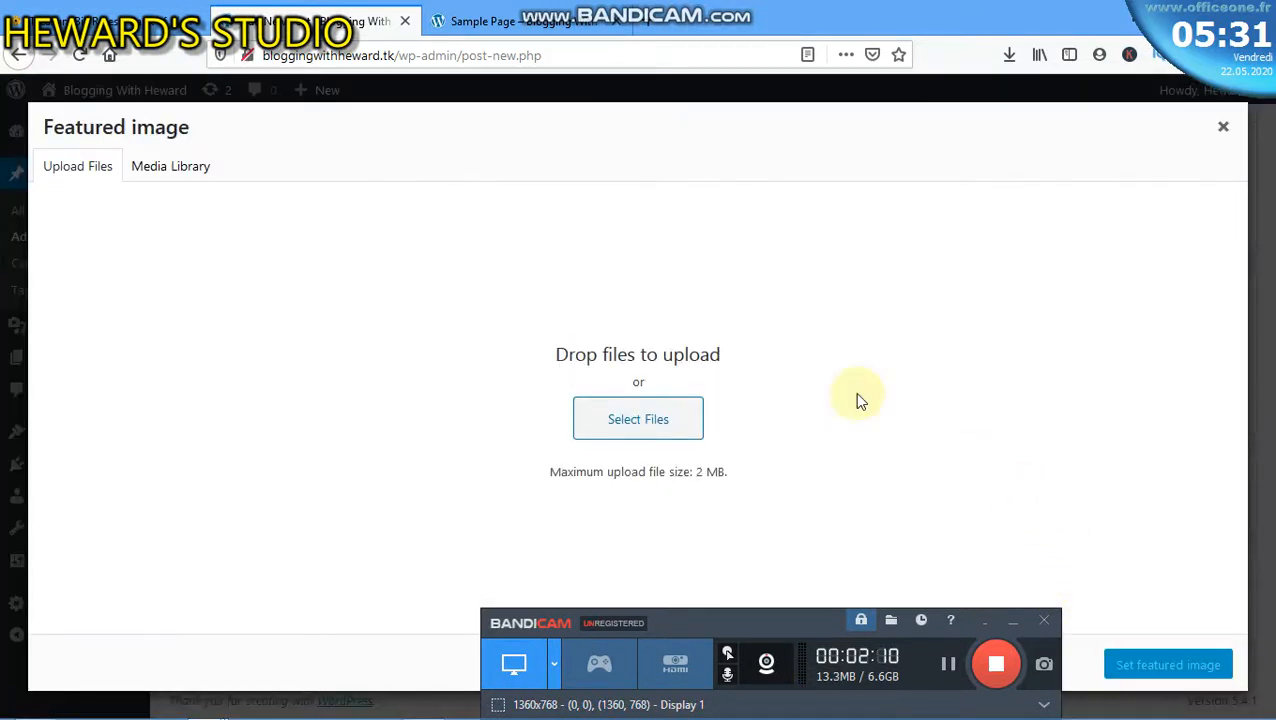
pyautogui.click(650, 427)
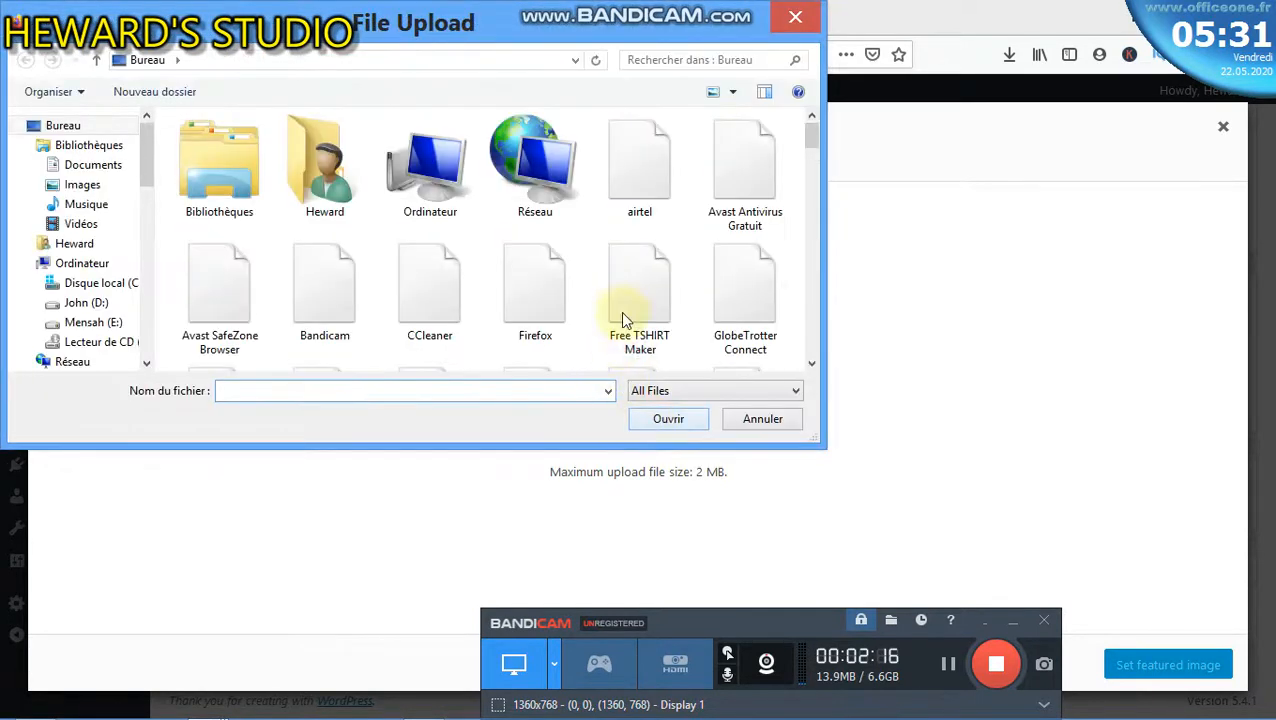
pyautogui.moveTo(812, 134); pyautogui.dragTo(808, 186)
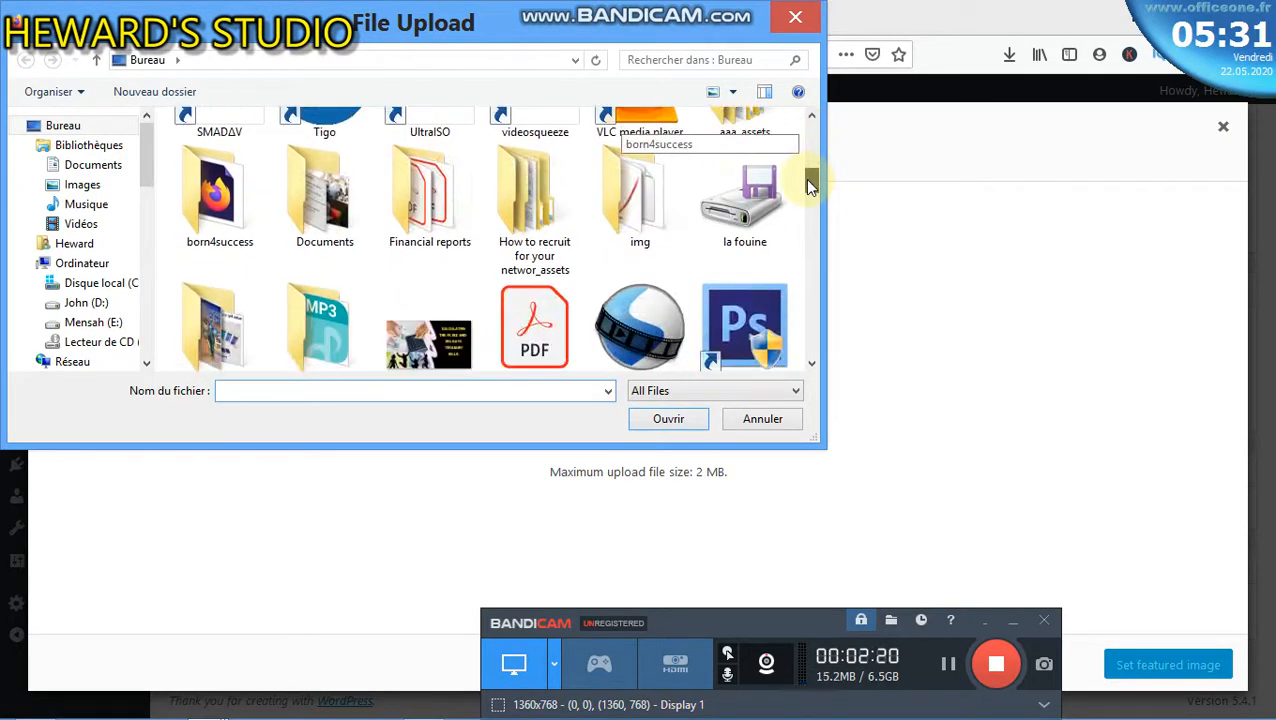
pyautogui.doubleClick(251, 333)
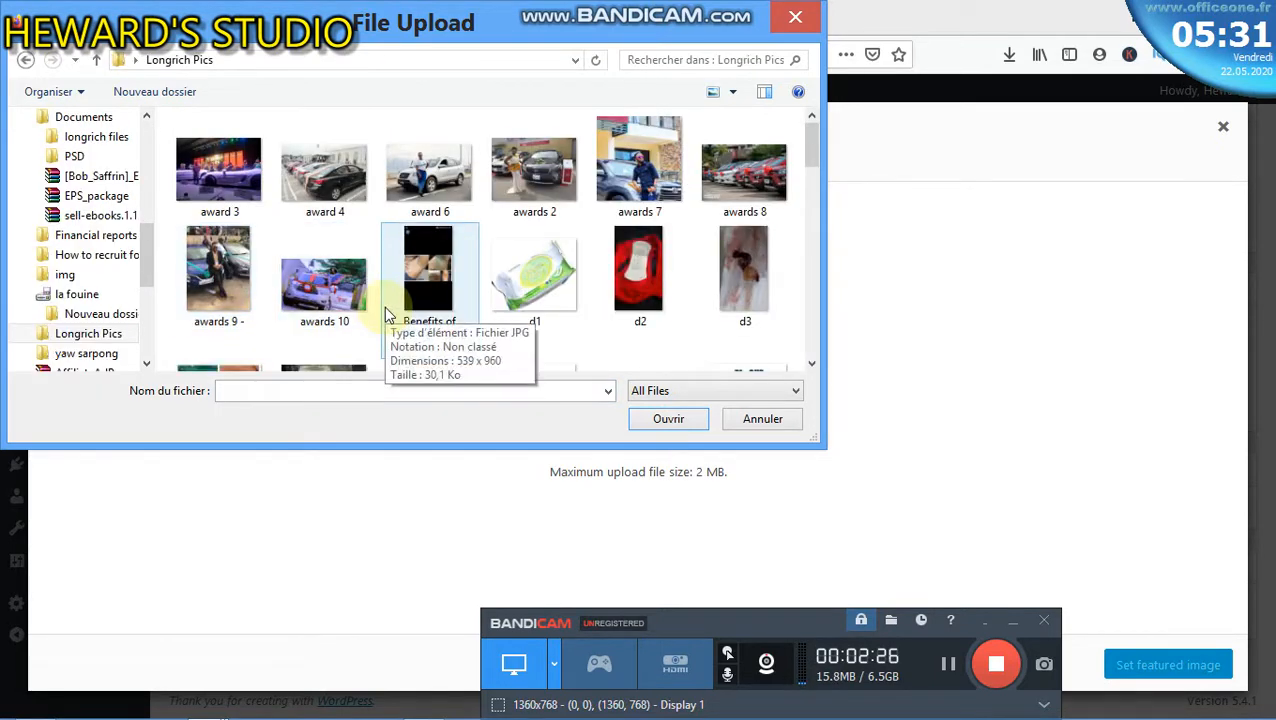
pyautogui.scroll(-4, 394, 303)
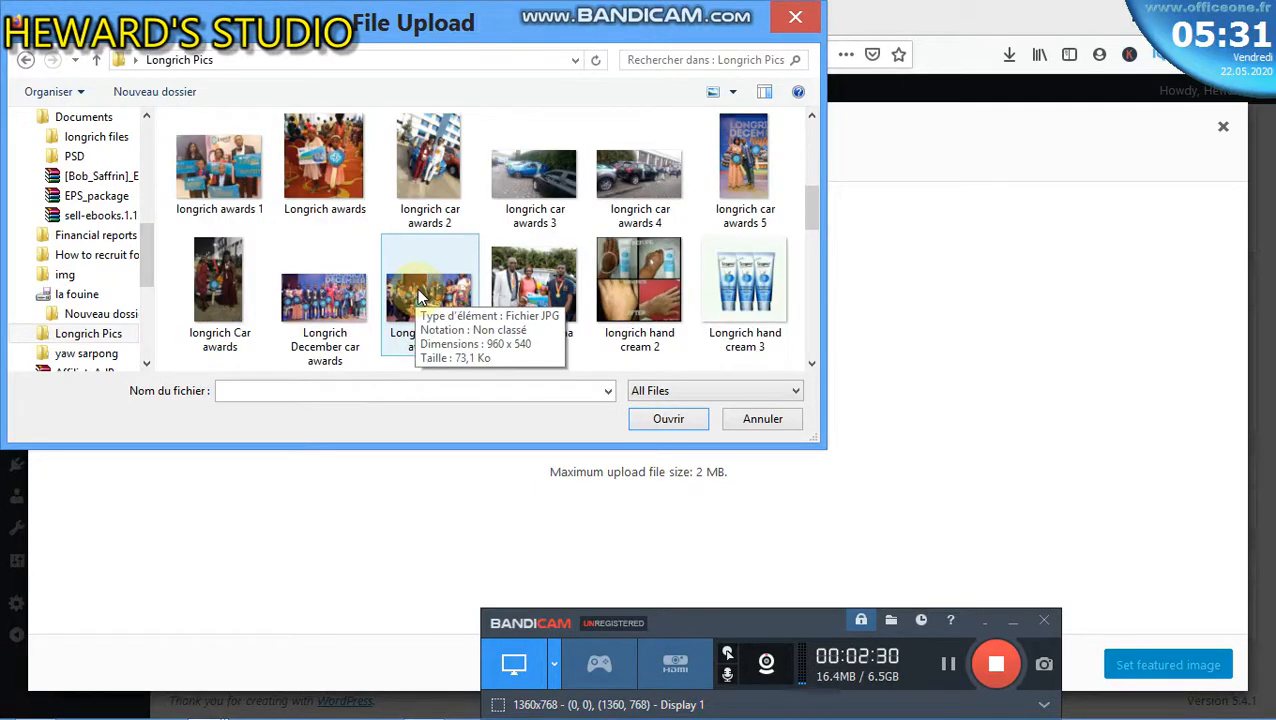
pyautogui.scroll(-2, 423, 287)
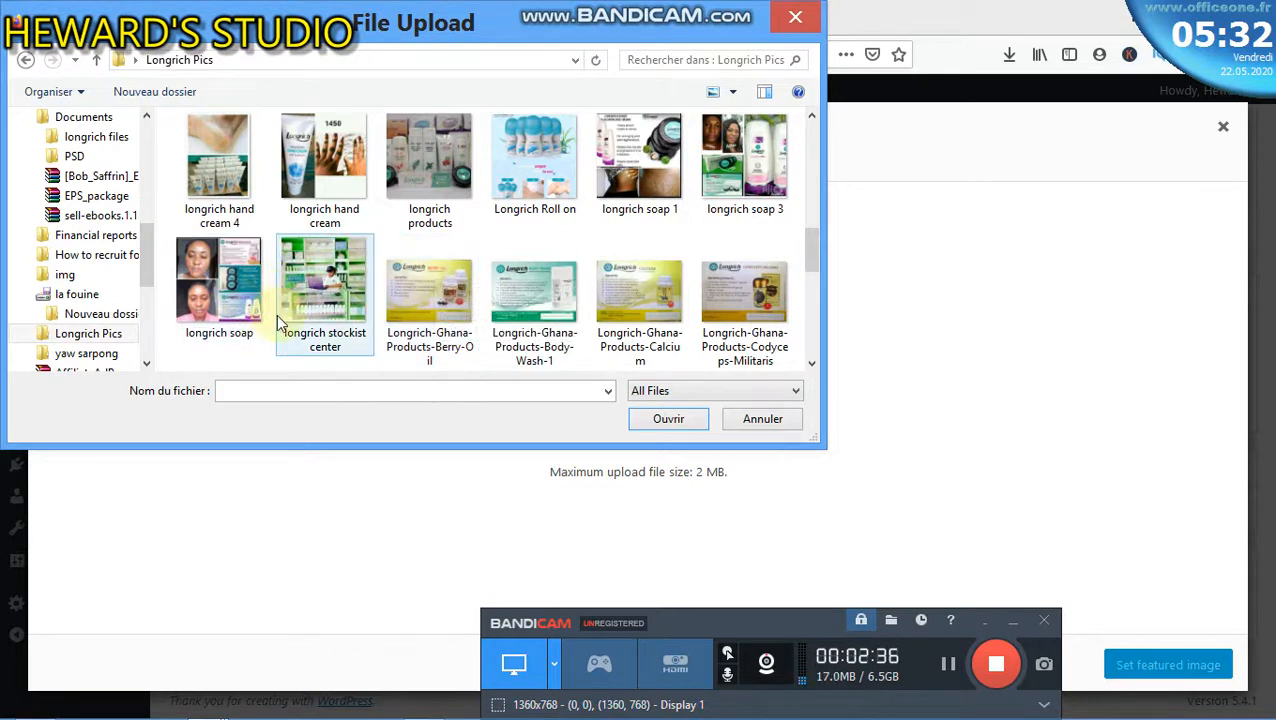
pyautogui.click(424, 148)
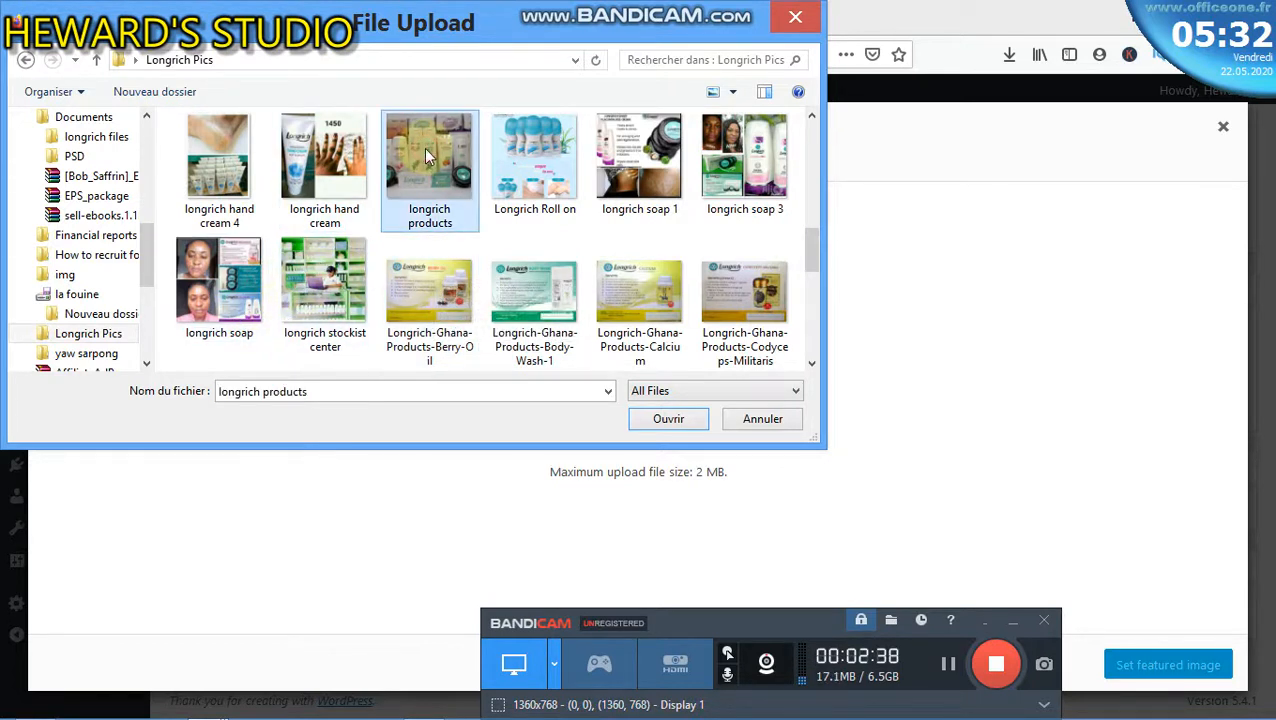
pyautogui.click(670, 424)
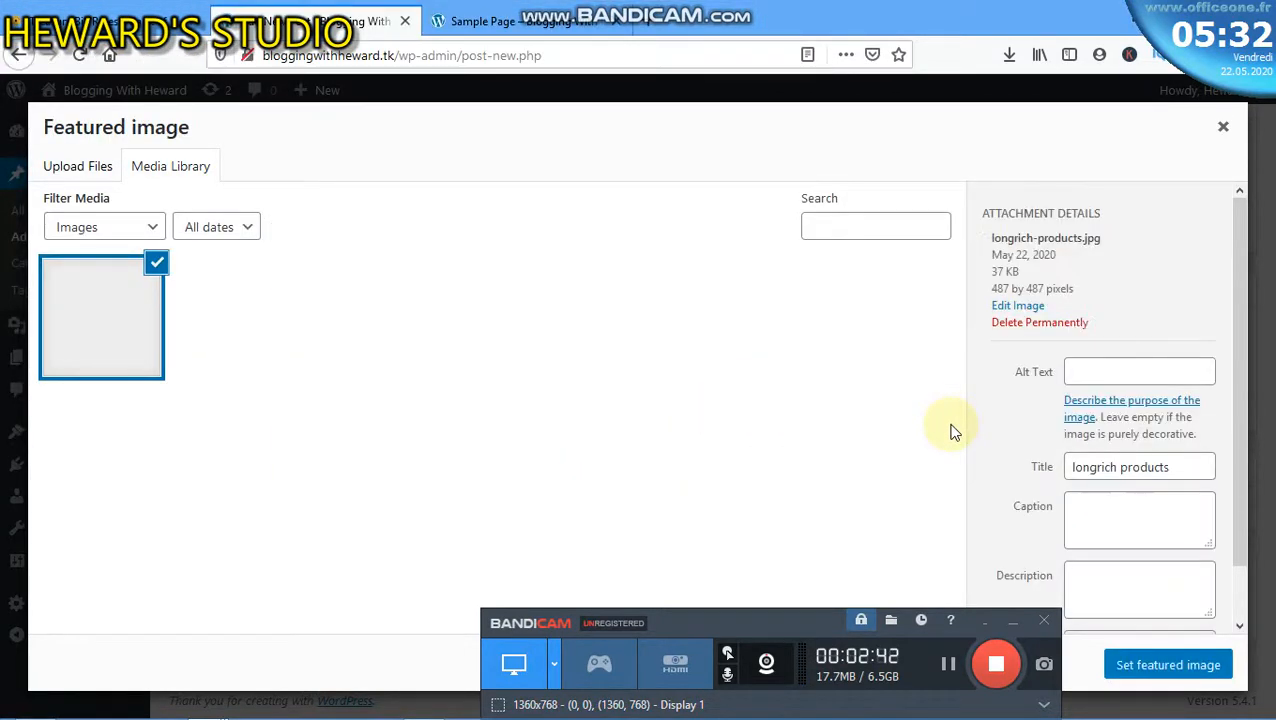
# - Give the longrich products image alt text 'what is blogging' and set it as featured image
pyautogui.scroll(-2, 1100, 440)
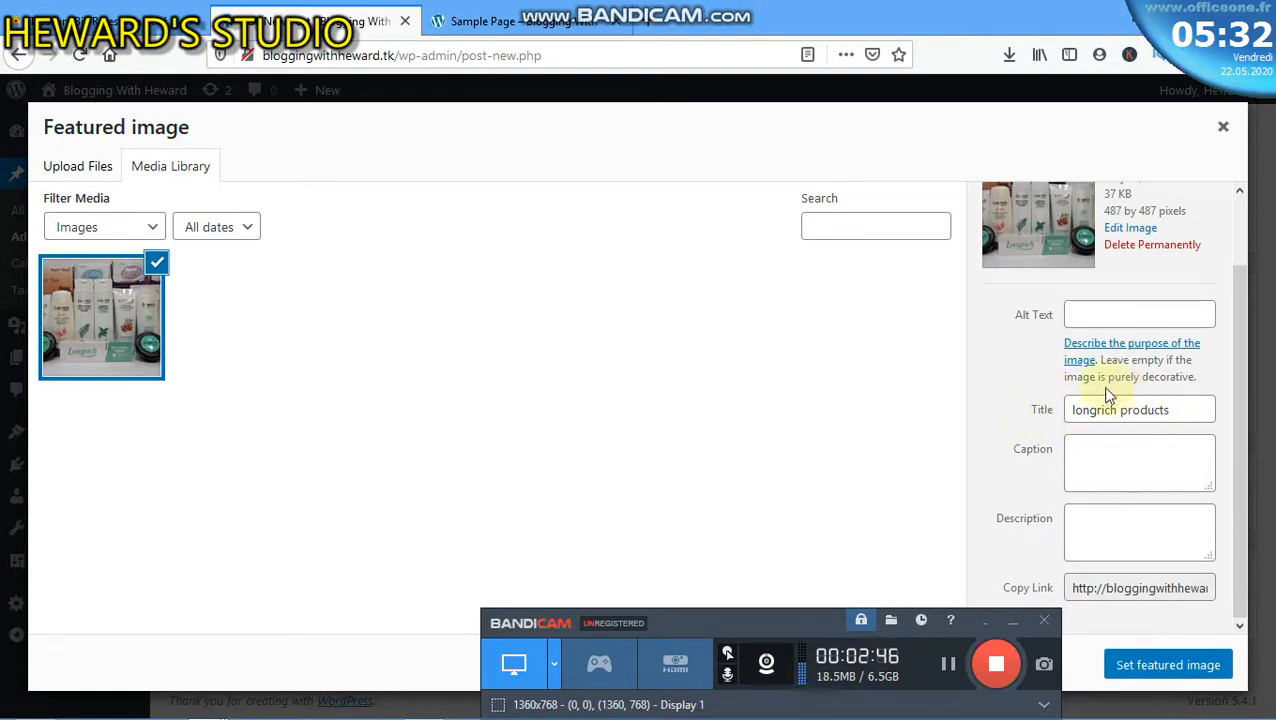
pyautogui.click(1092, 316)
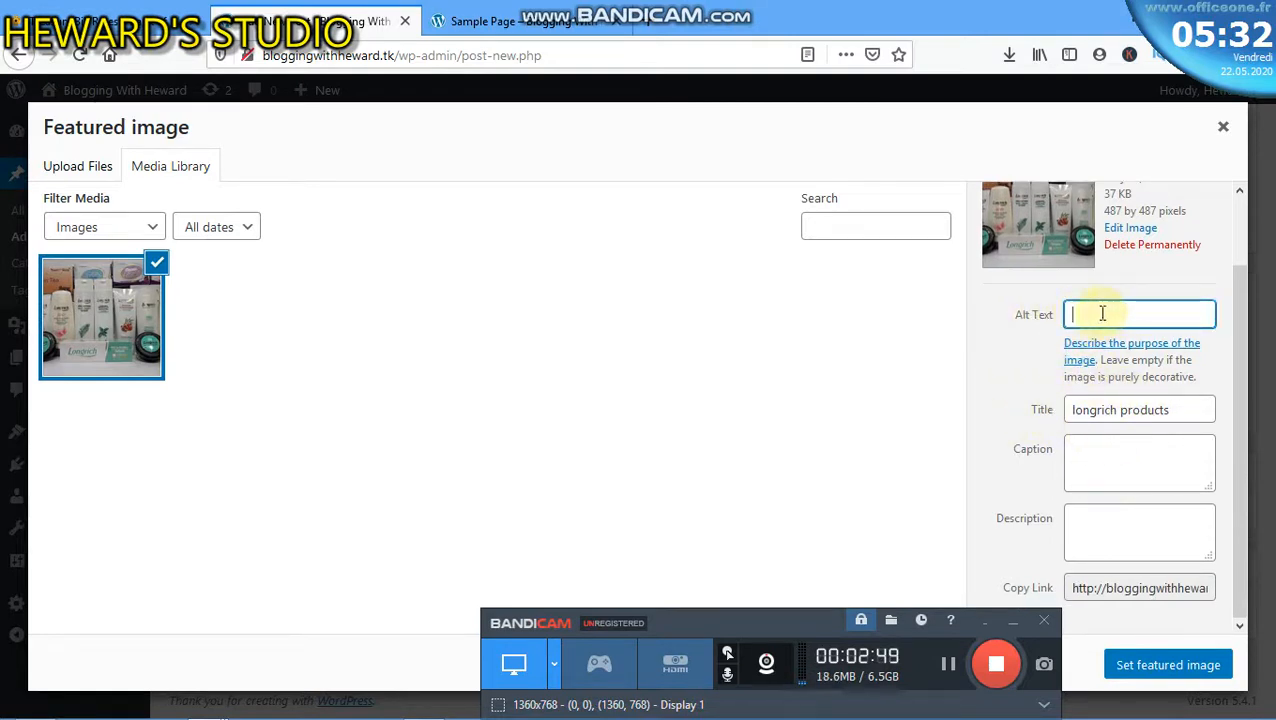
pyautogui.write('what')
pyautogui.write(' is bloo')
pyautogui.write('gging')
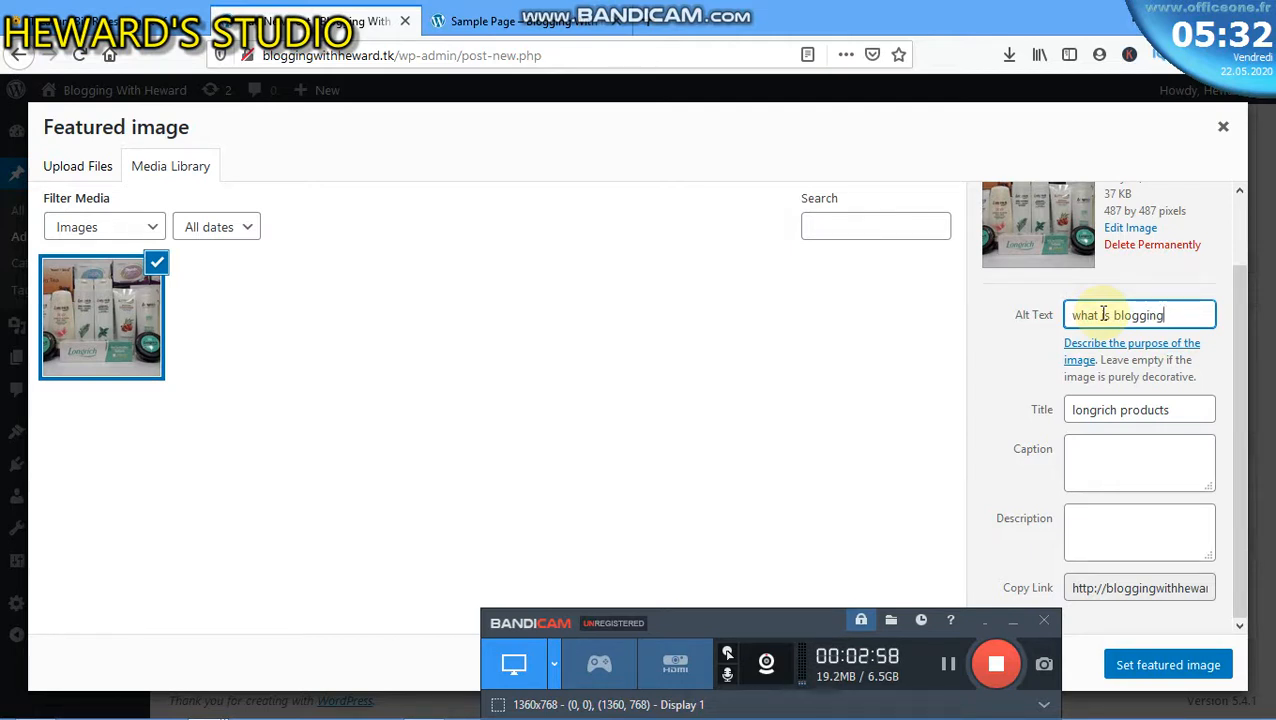
pyautogui.click(1162, 665)
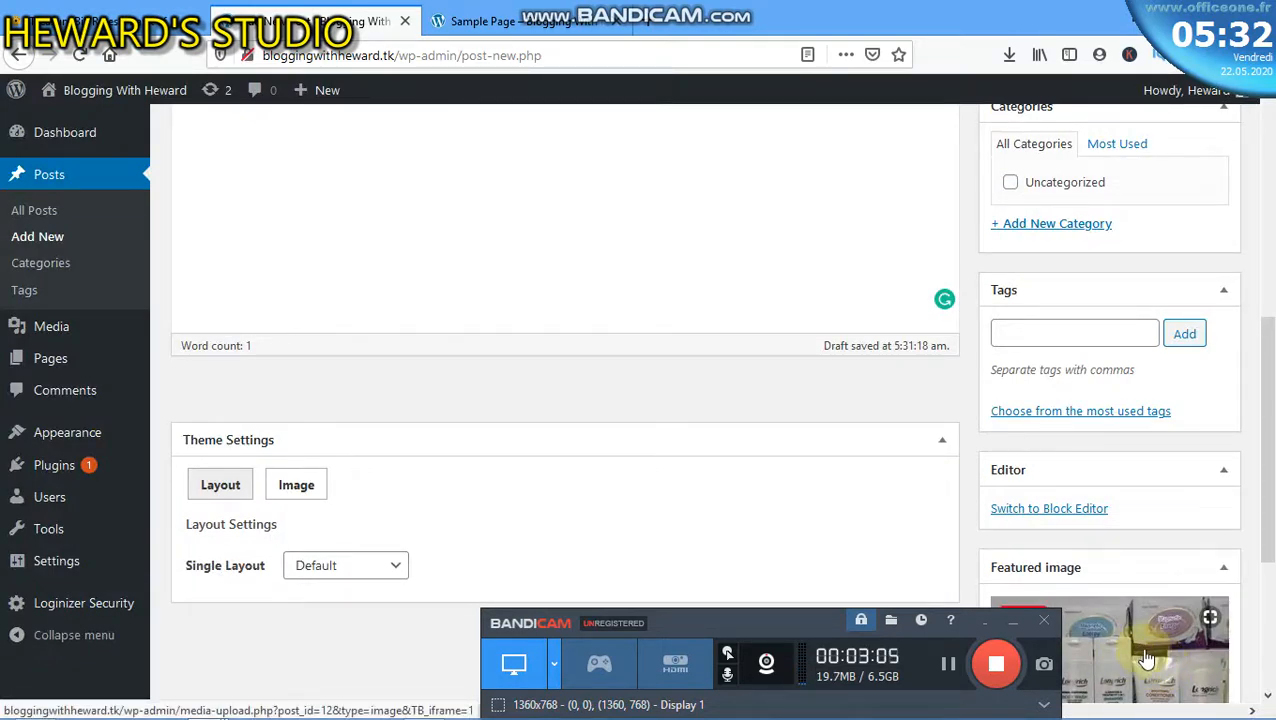
# - Open the '+ Add New Category' form in the Categories box
pyautogui.scroll(-3, 1140, 630)
pyautogui.scroll(6, 1125, 545)
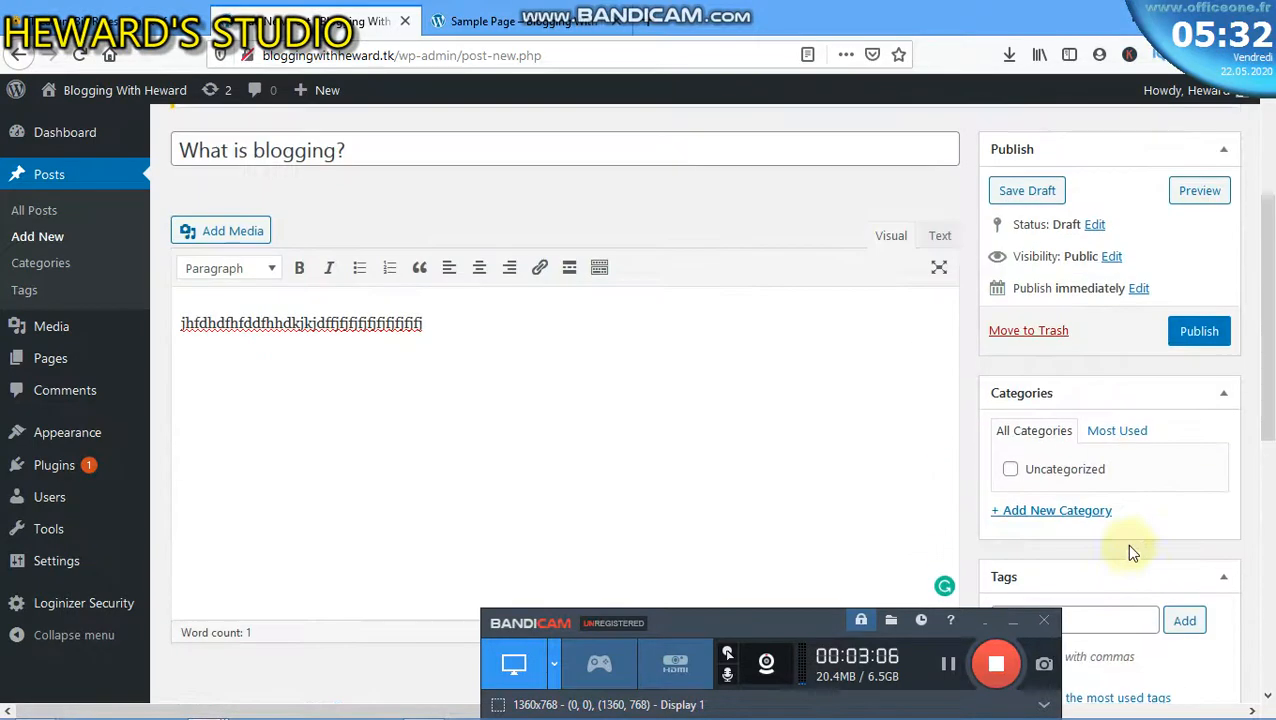
pyautogui.scroll(3, 1125, 545)
pyautogui.scroll(-5, 800, 482)
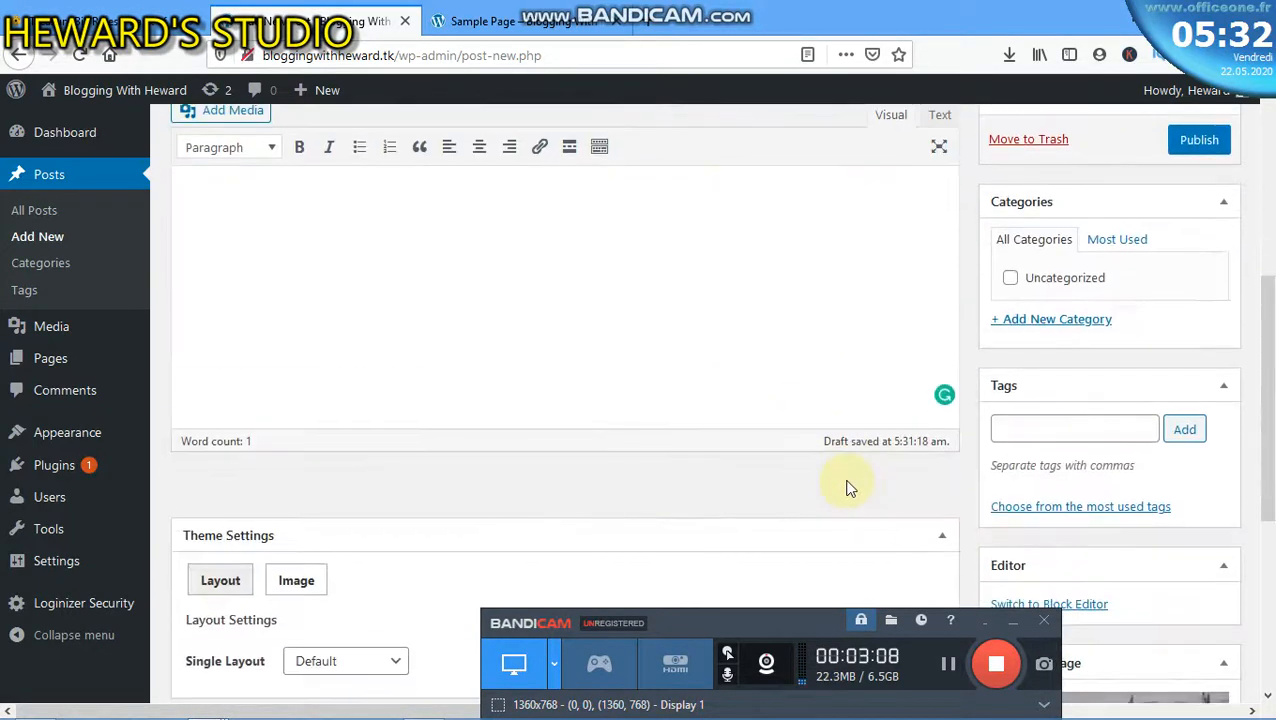
pyautogui.click(1056, 320)
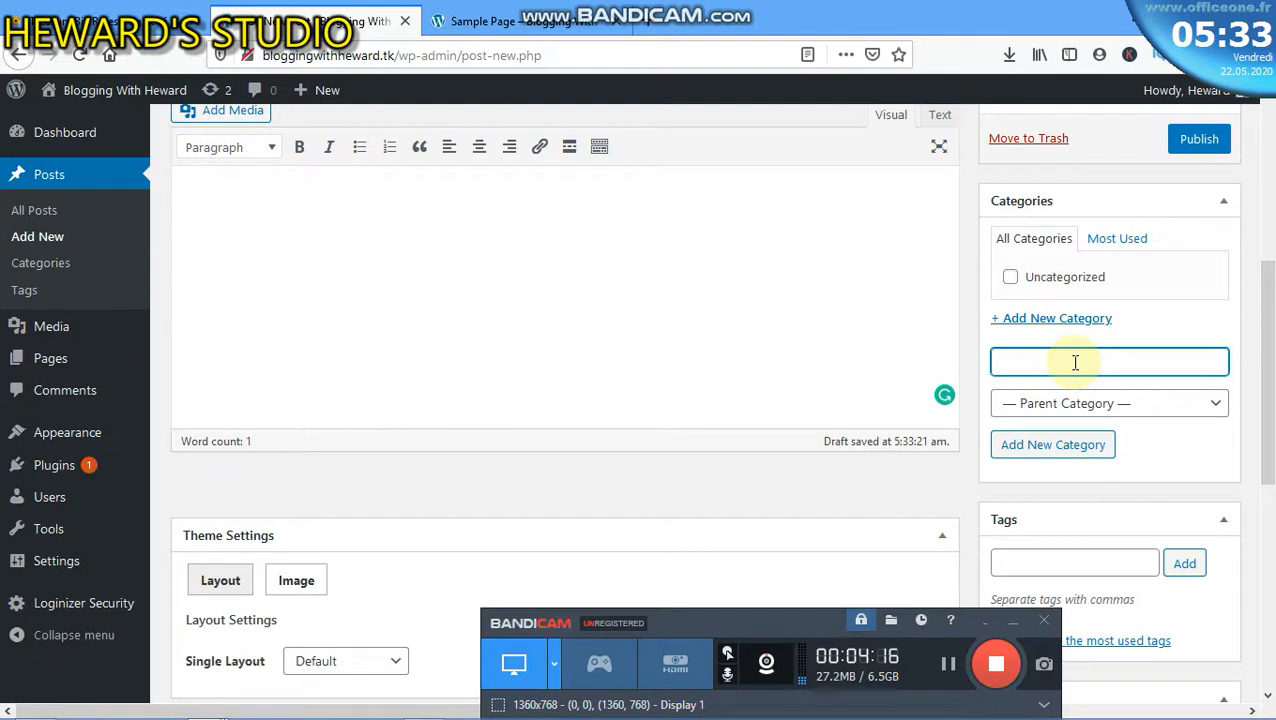
# - Add a new 'Blogging' category so it is ticked for the post
pyautogui.write('logging')
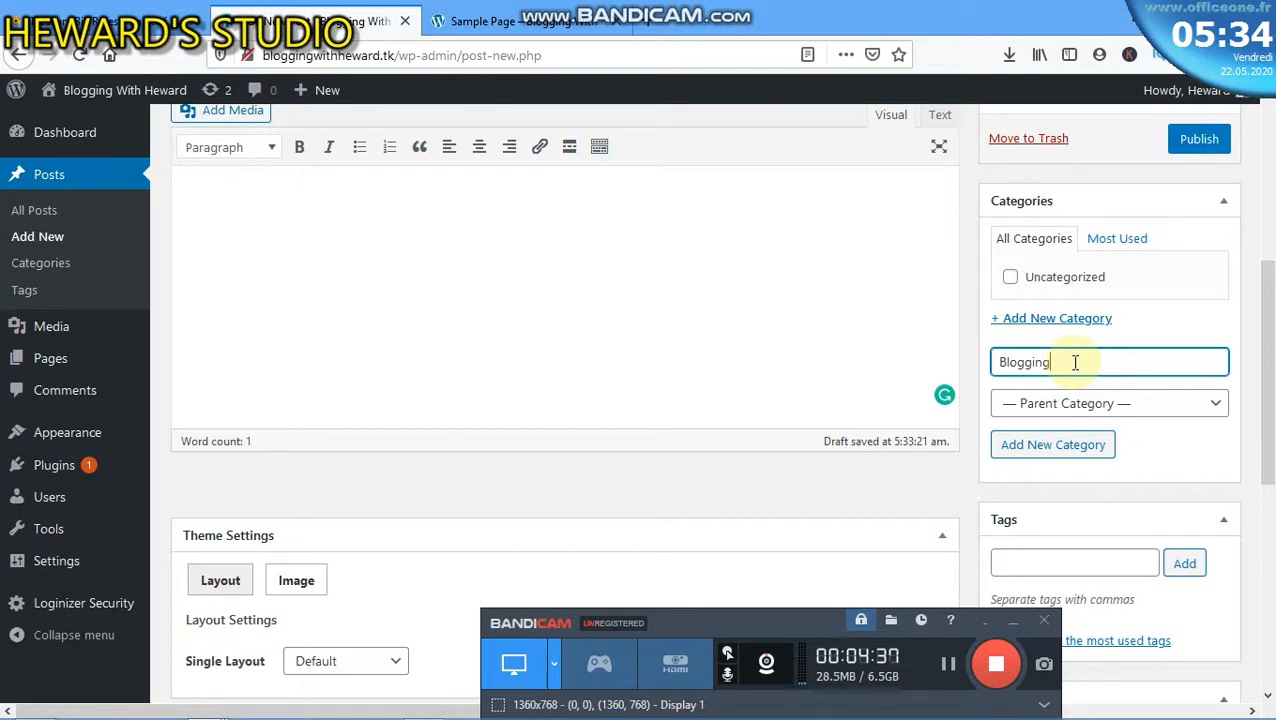
pyautogui.click(1047, 452)
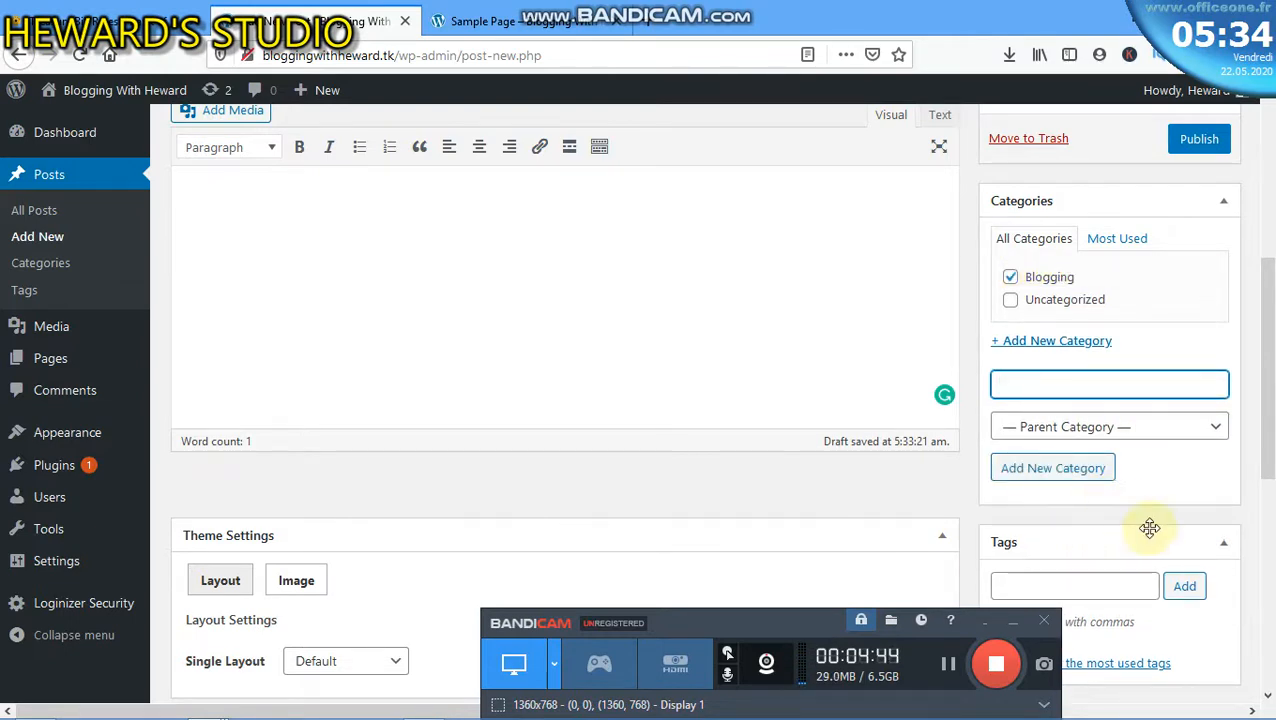
pyautogui.scroll(-4, 1148, 526)
pyautogui.scroll(3, 1086, 488)
pyautogui.scroll(5, 1088, 482)
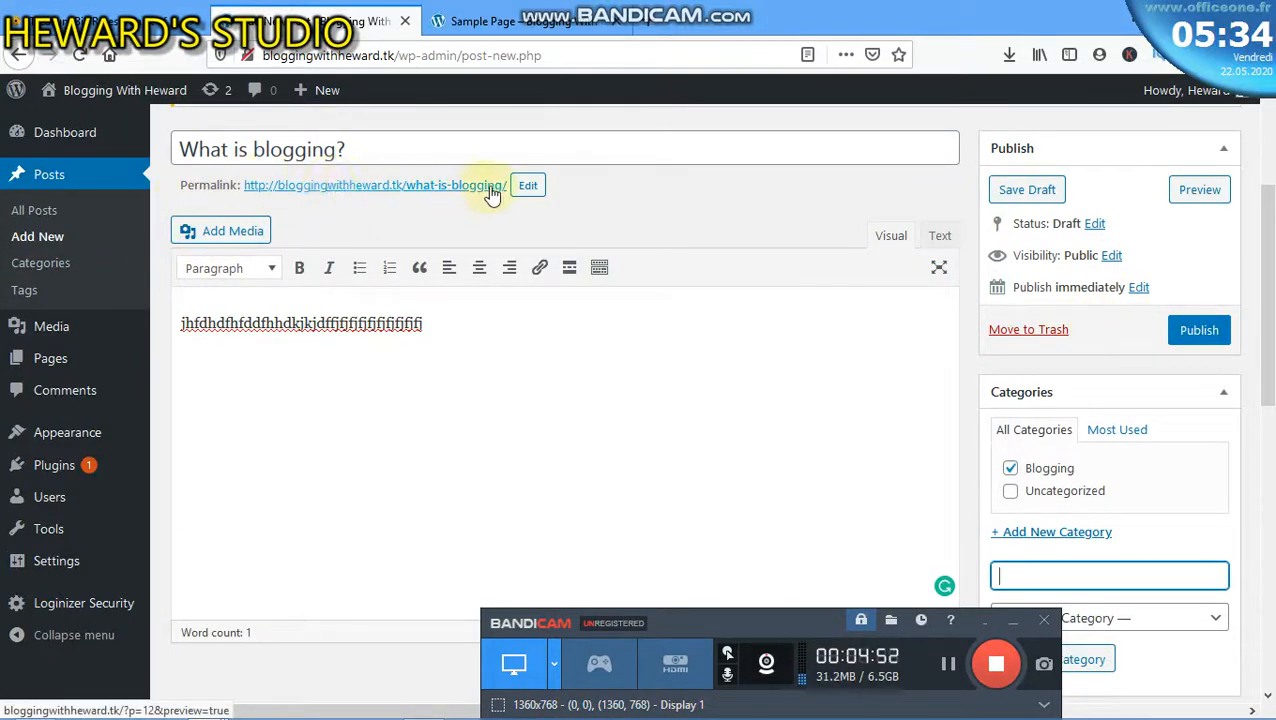
# - Publish 'What is blogging?' and switch to the tab showing the site's Sample Page
pyautogui.click(1200, 334)
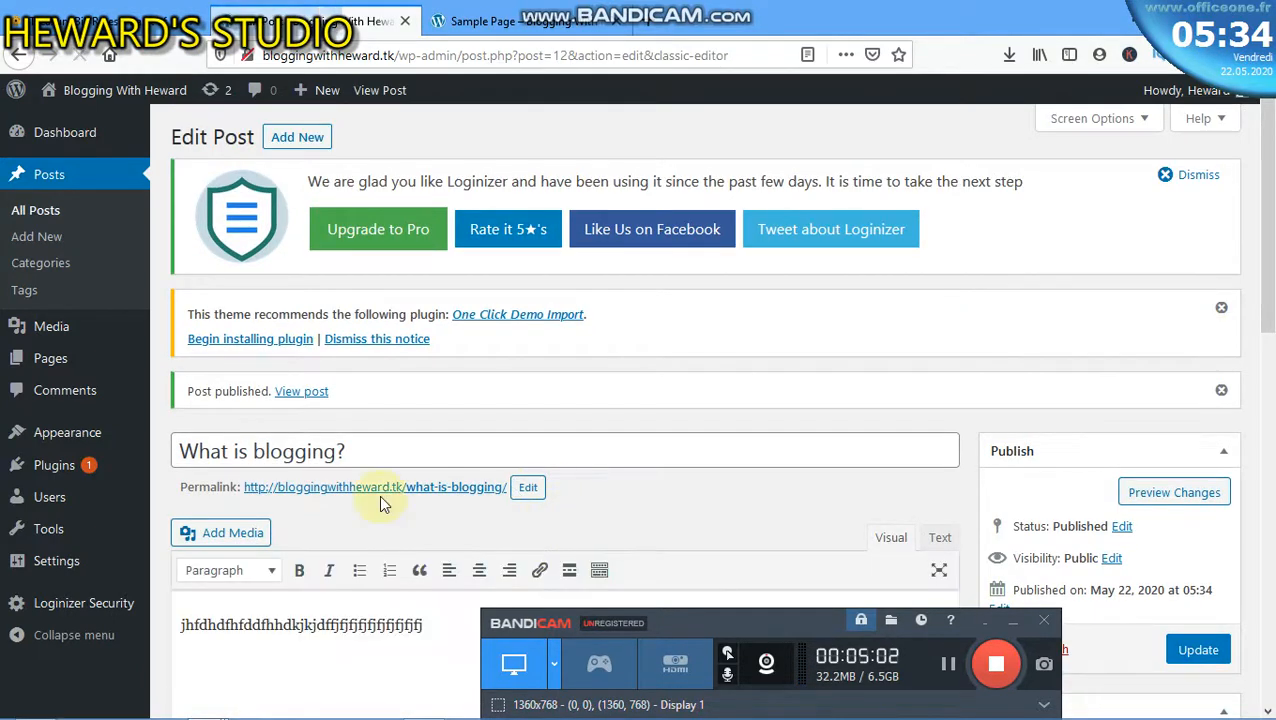
pyautogui.click(545, 22)
pyautogui.moveTo(131, 104)
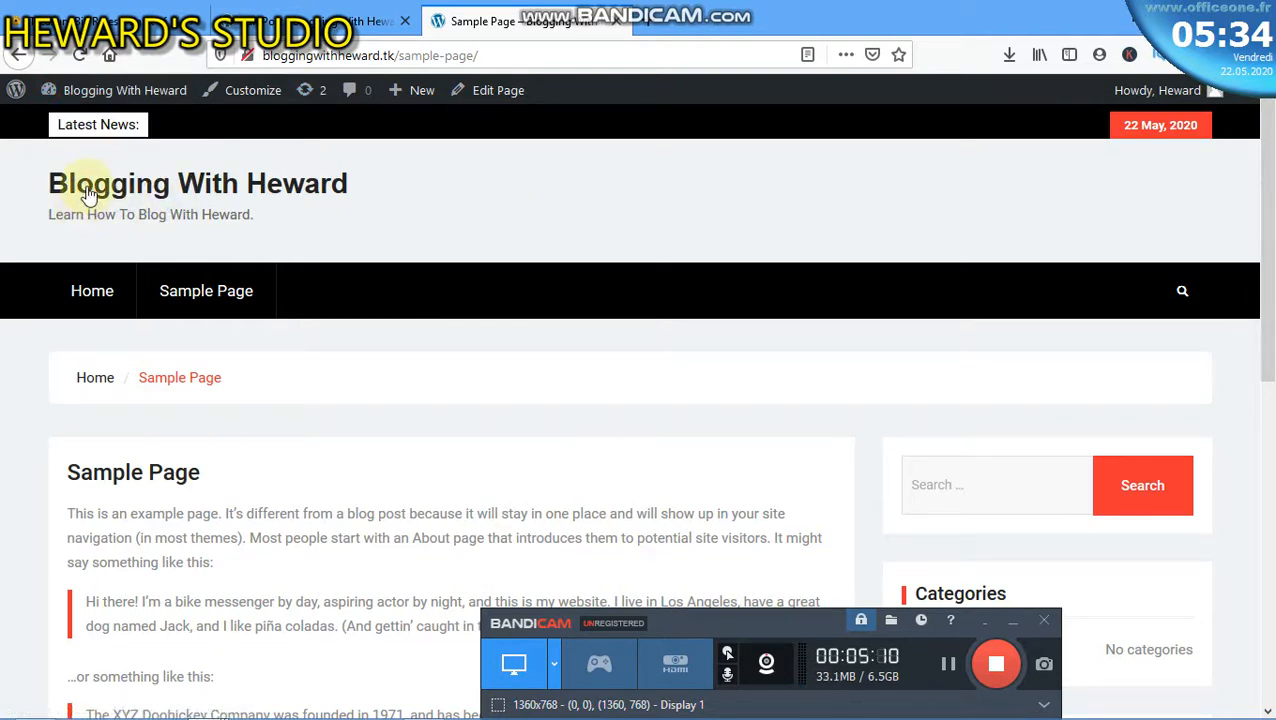
# - Check the home page lists the post with its image and Blogging (1), then return to Edit Post
pyautogui.click(85, 180)
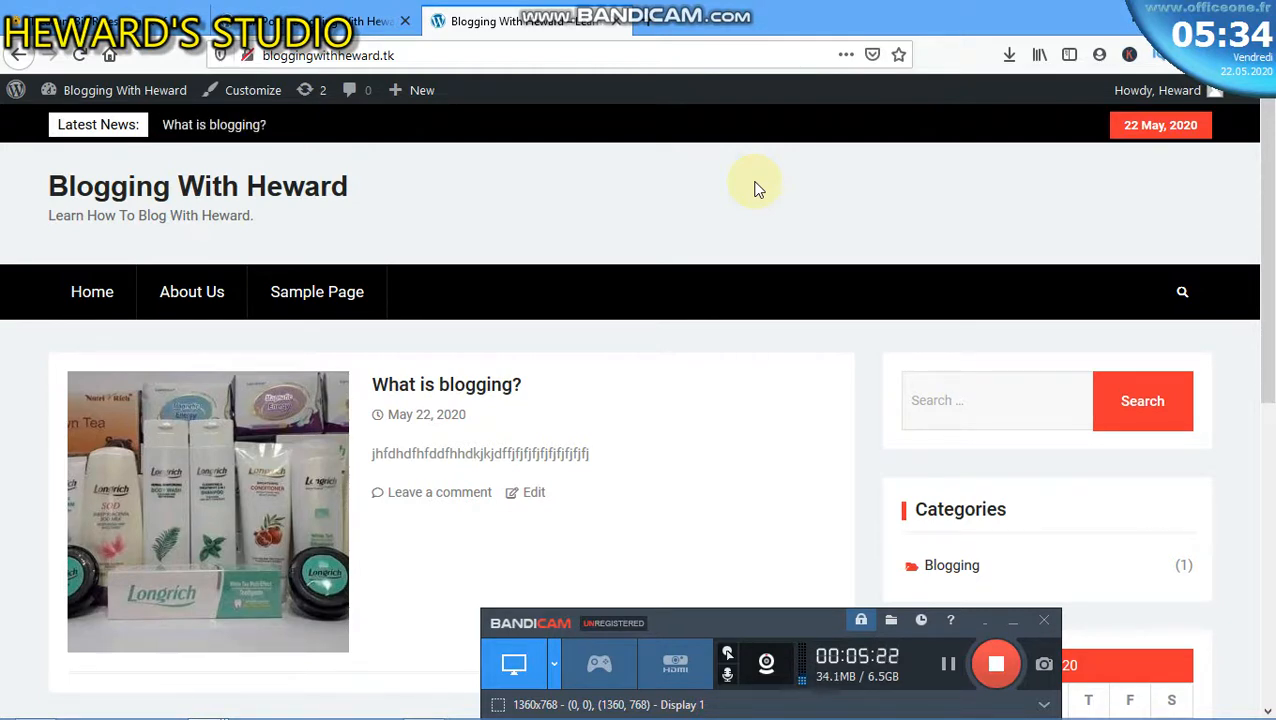
pyautogui.scroll(-1, 410, 462)
pyautogui.scroll(-5, 410, 460)
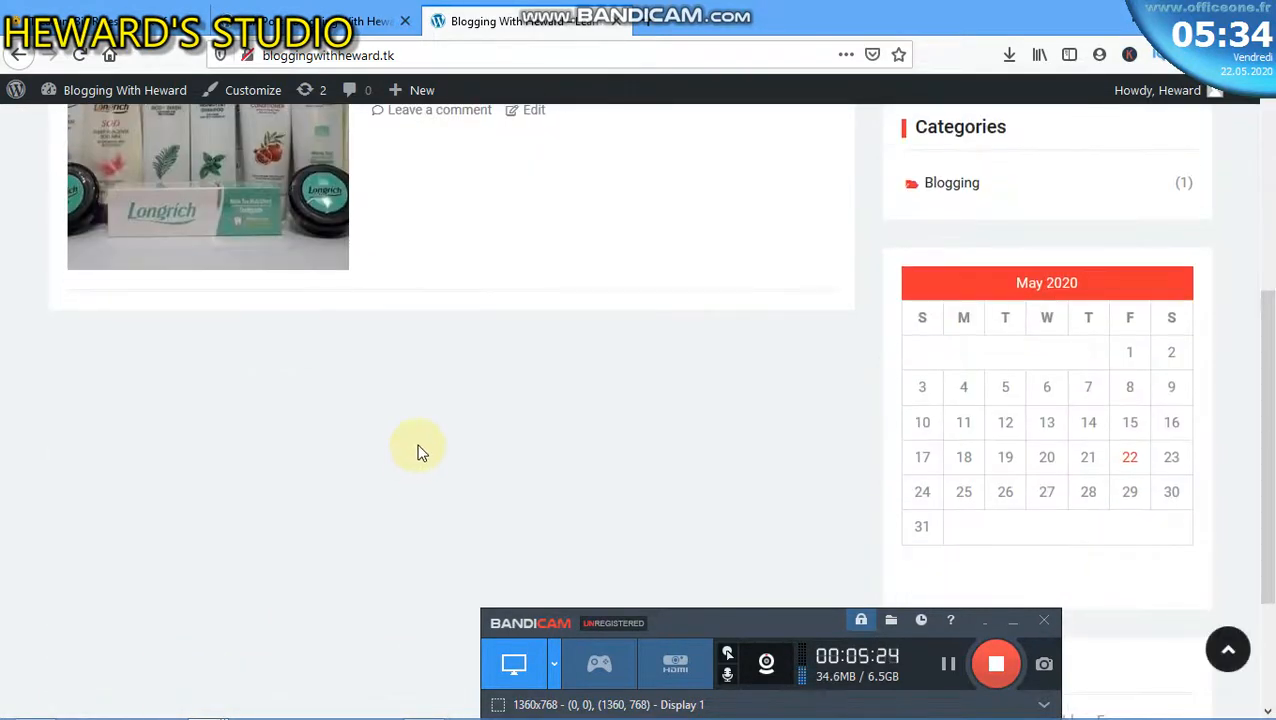
pyautogui.scroll(-3, 418, 458)
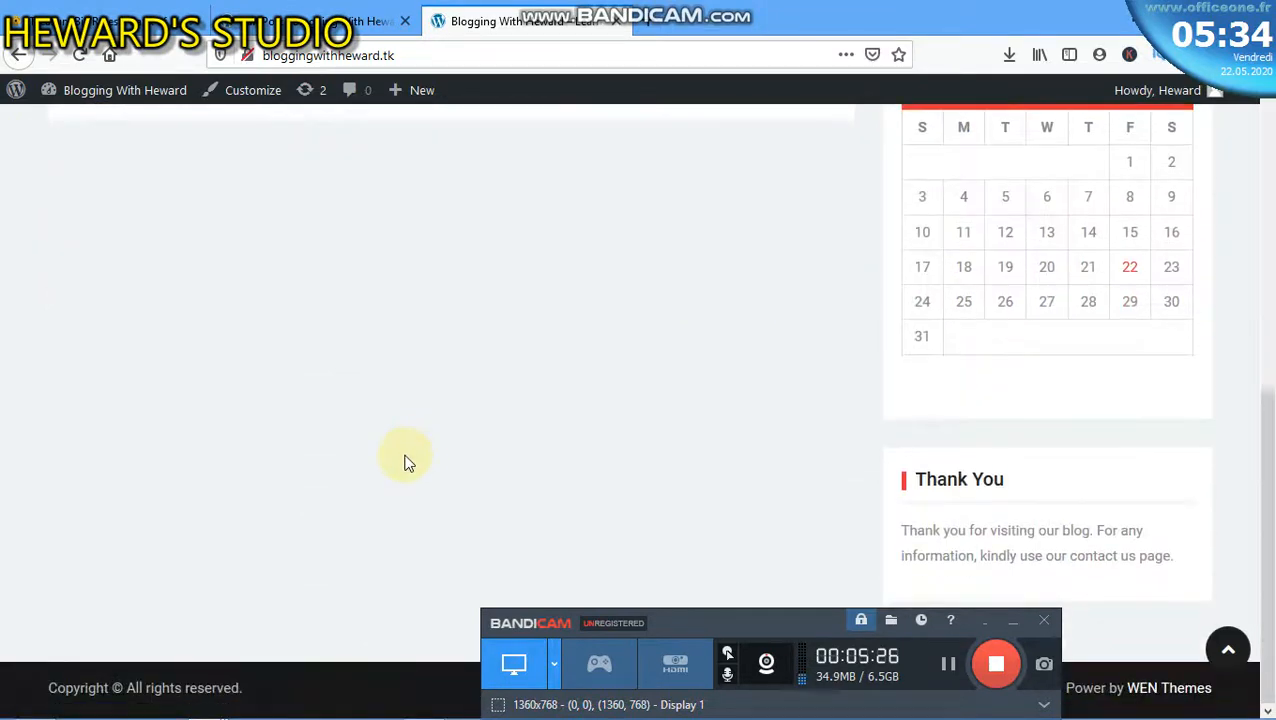
pyautogui.scroll(6, 424, 440)
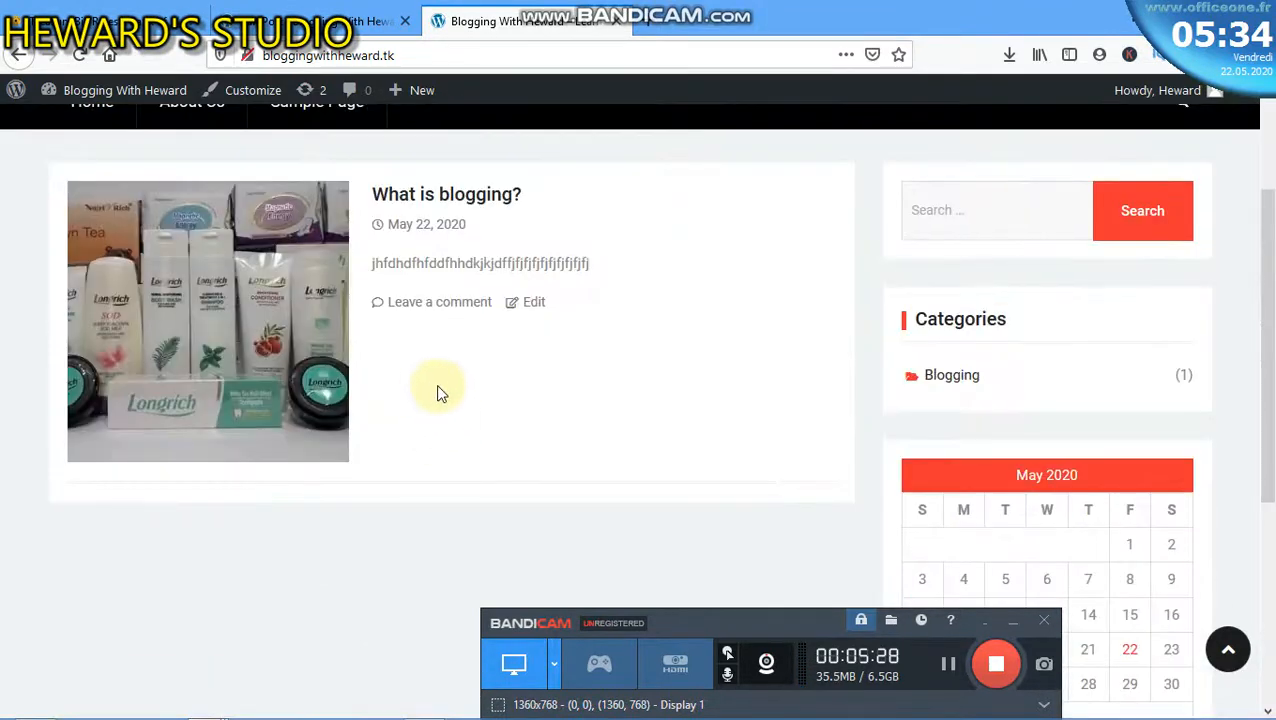
pyautogui.scroll(-2, 436, 390)
pyautogui.scroll(3, 453, 356)
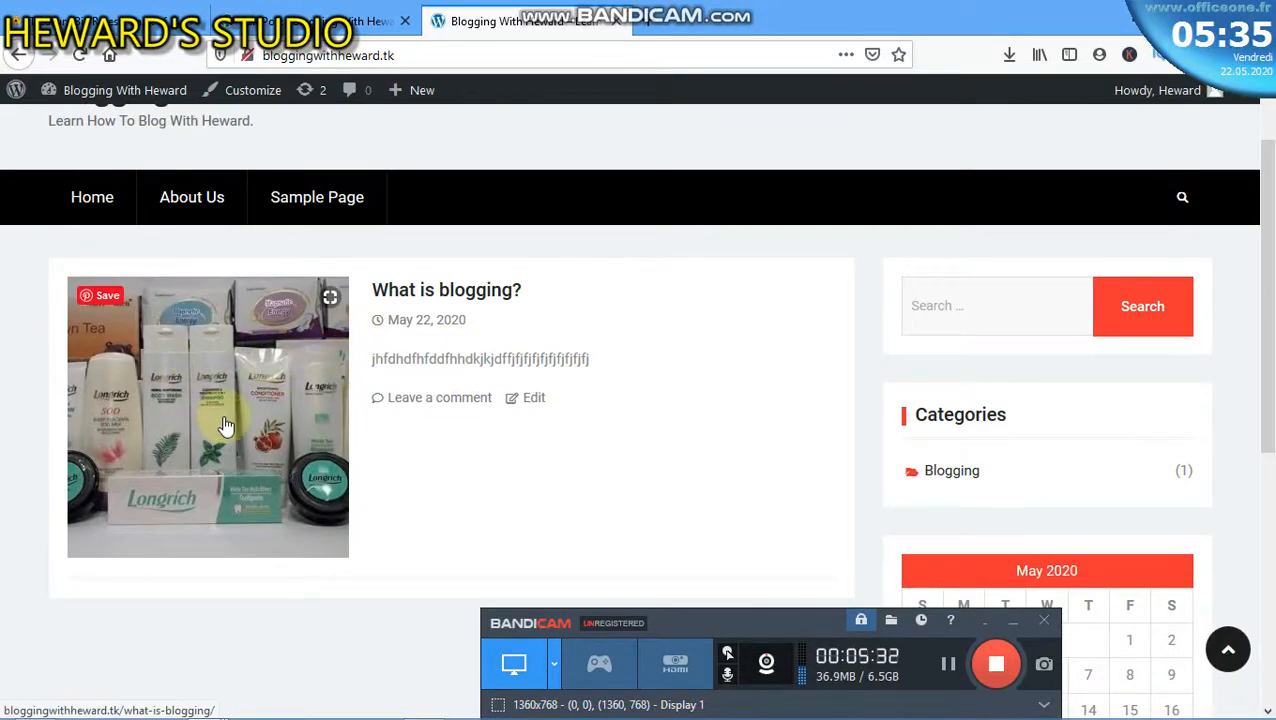
pyautogui.scroll(-4, 240, 345)
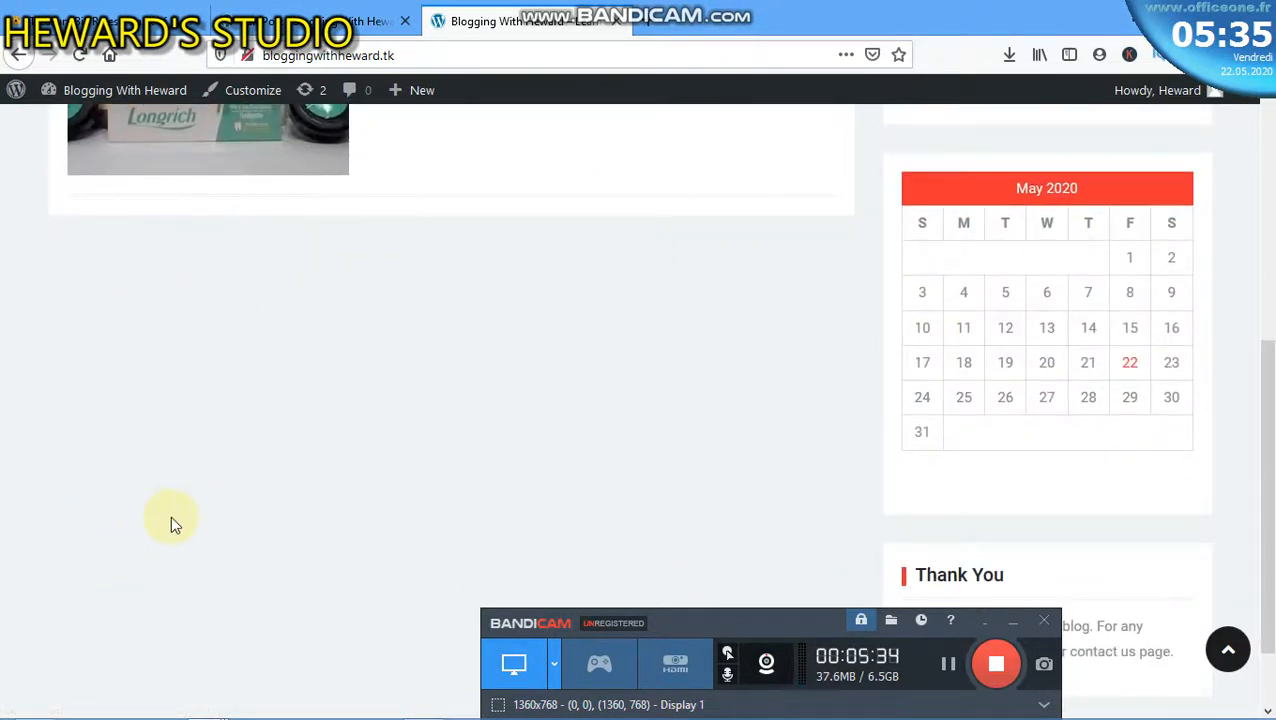
pyautogui.scroll(-1, 185, 550)
pyautogui.scroll(5, 201, 370)
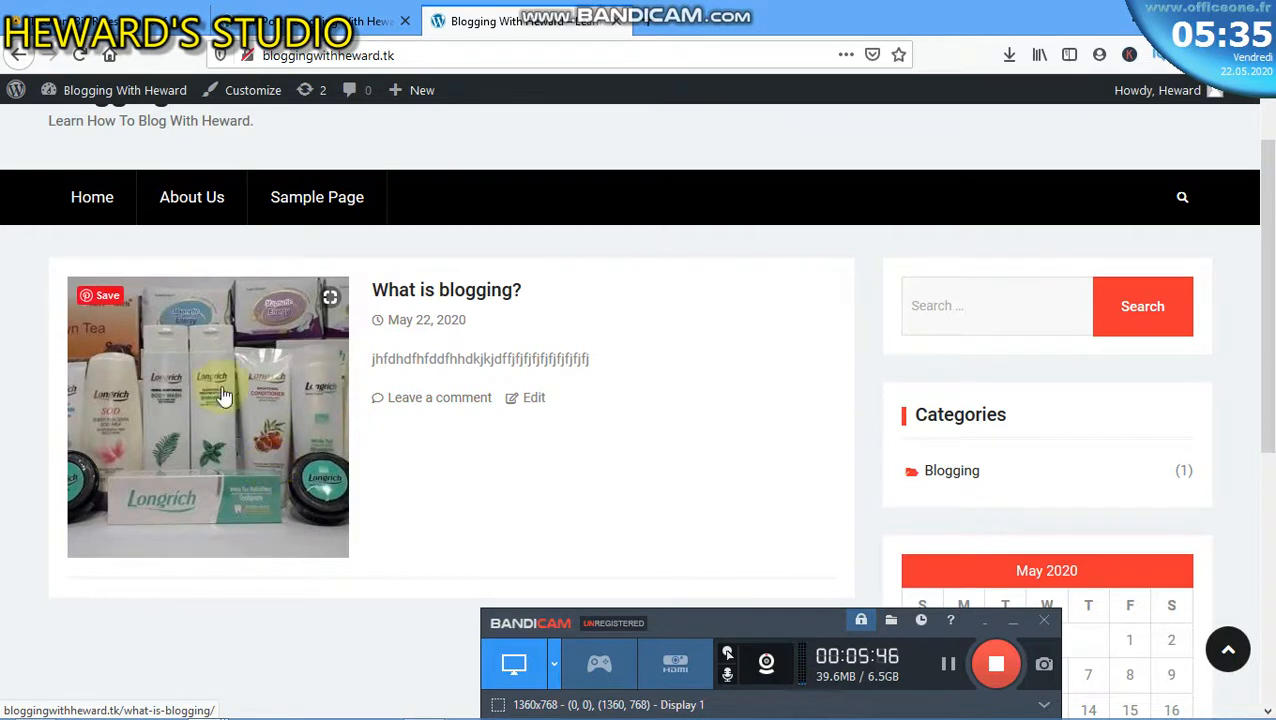
pyautogui.scroll(-4, 210, 421)
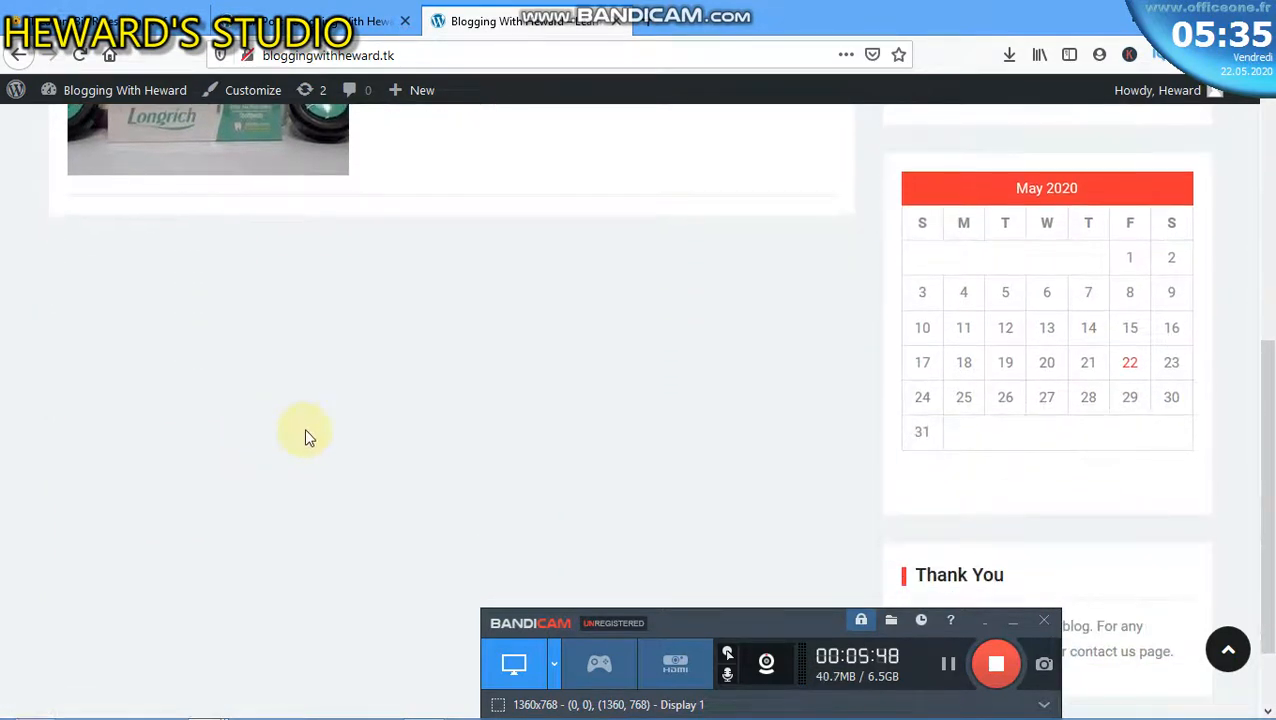
pyautogui.scroll(5, 427, 299)
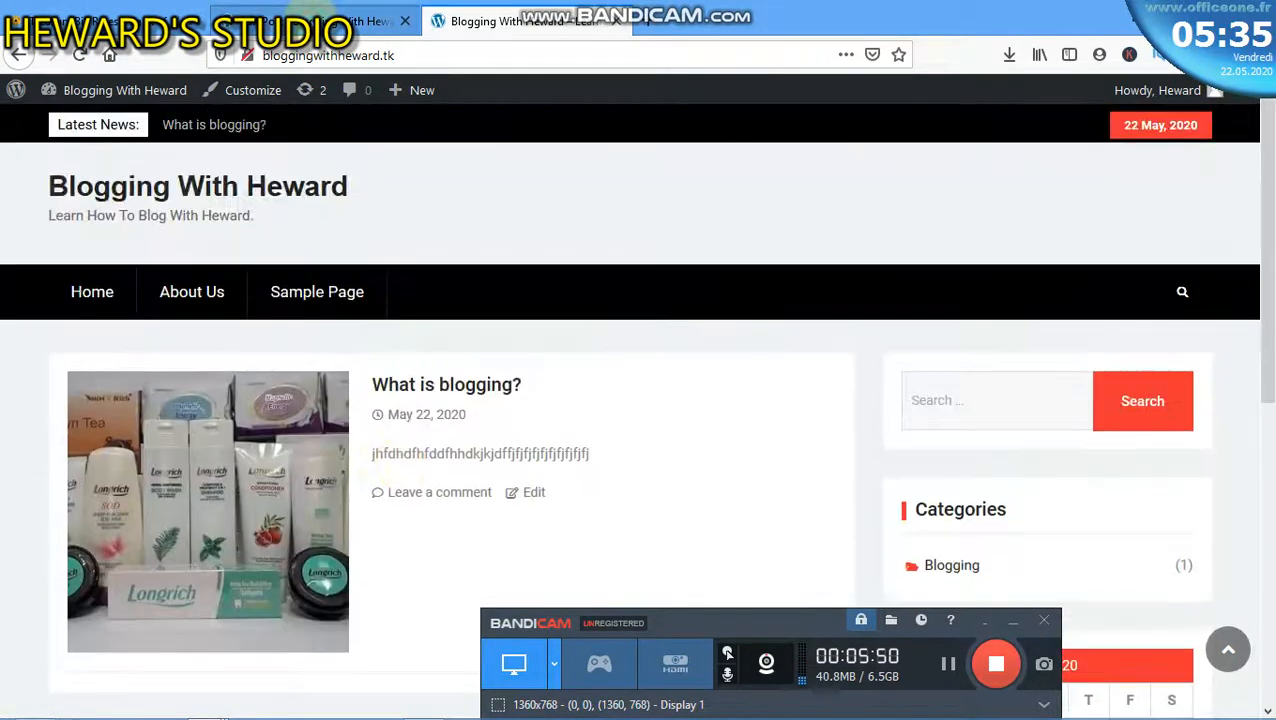
pyautogui.click(320, 21)
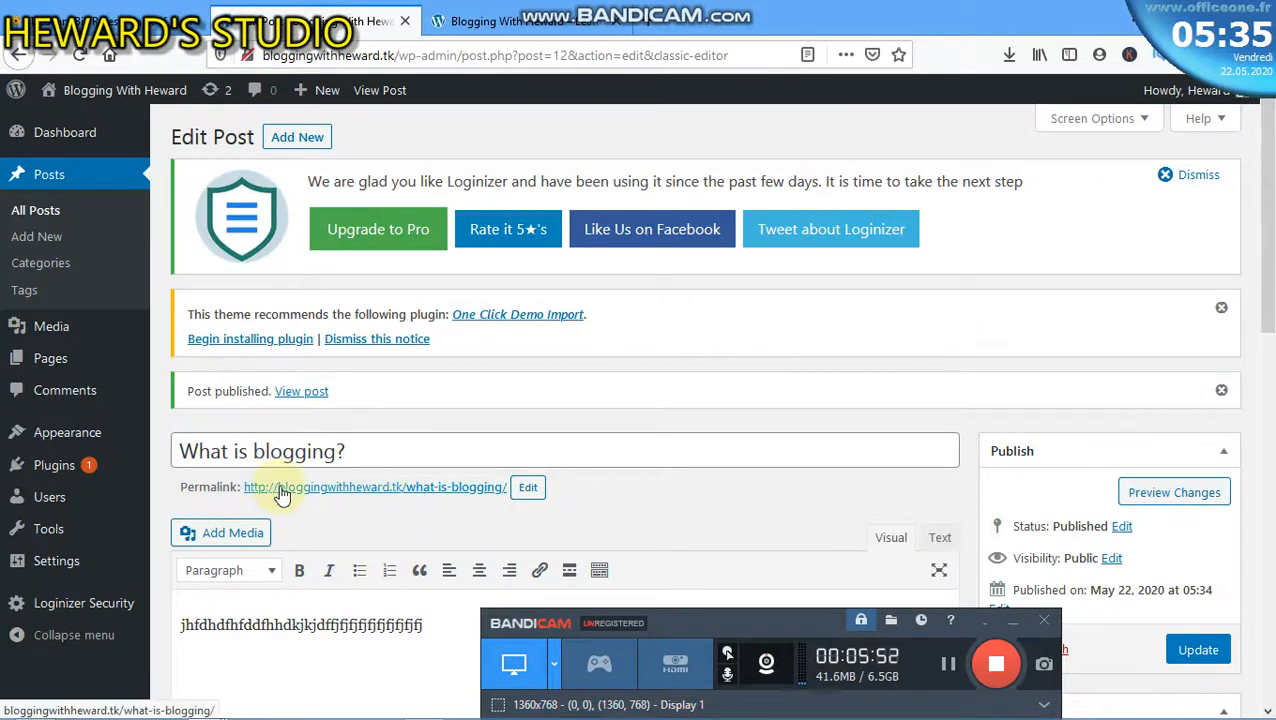